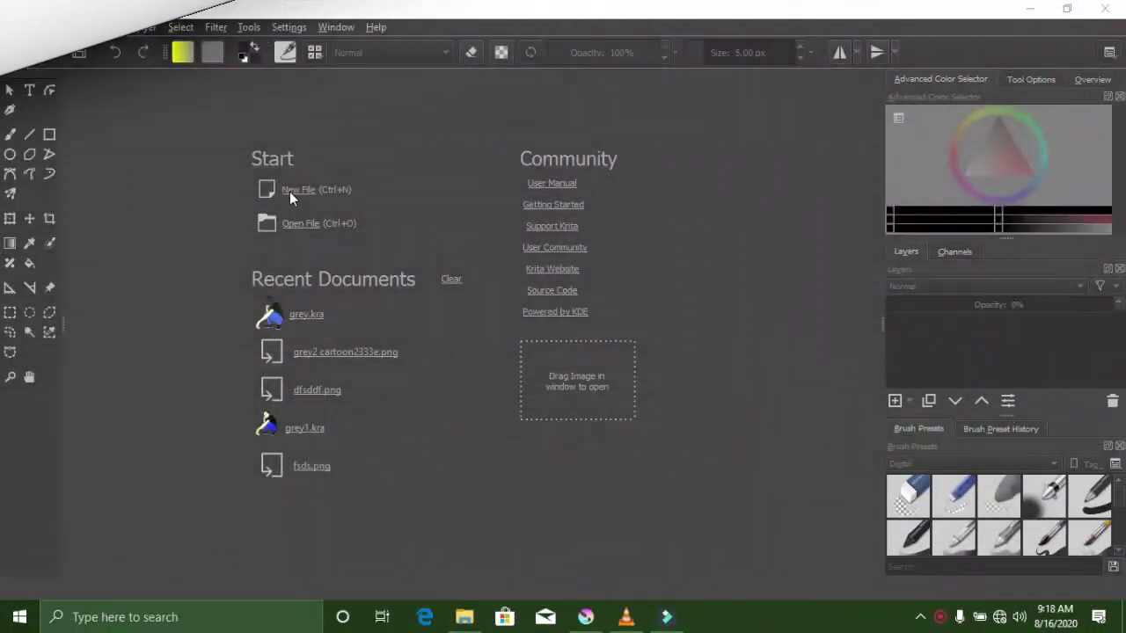
- Create a new 2700 x 1322 px document and set up the Bezier Curve tool with black as the foreground colour
left_click(290, 191)
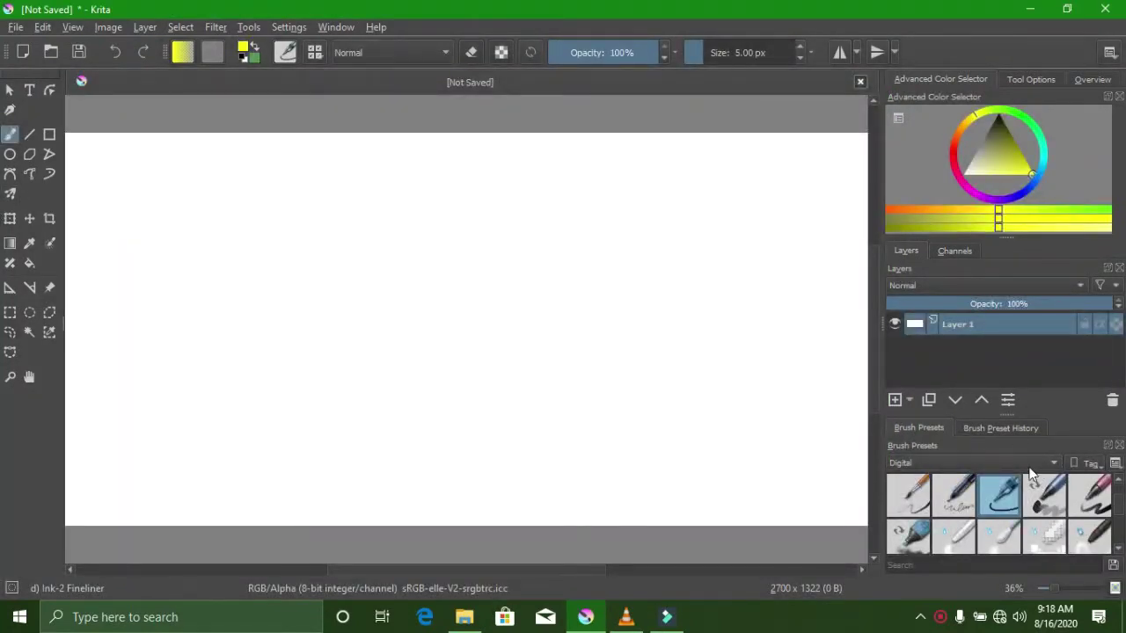
scroll(440, 276, "down", 1)
scroll(449, 284, "up", 2)
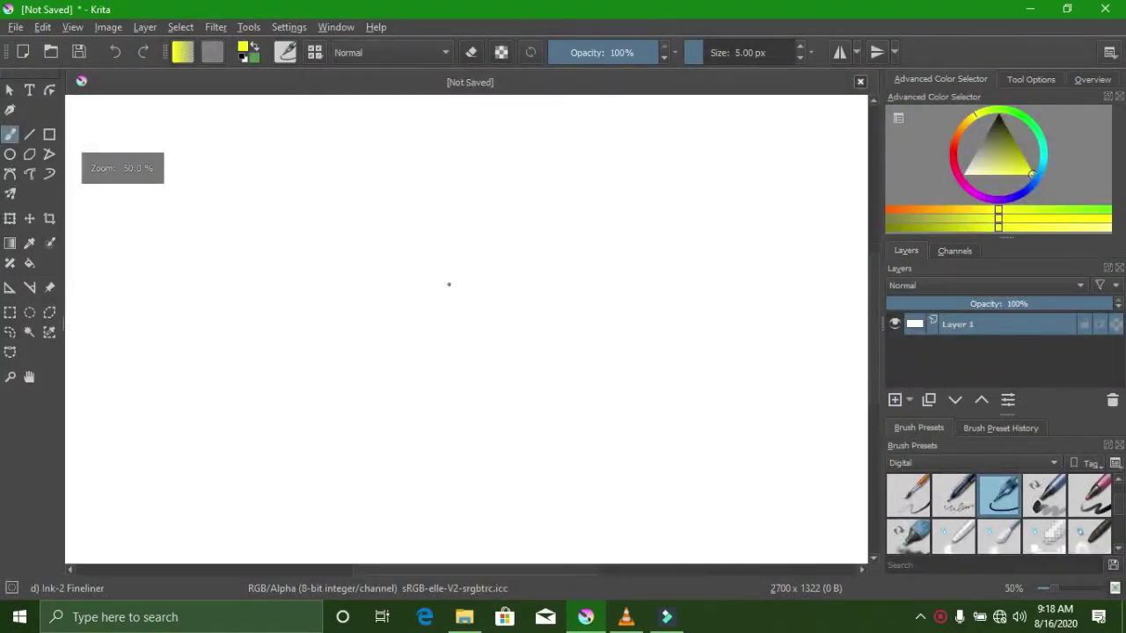
left_click(9, 173)
left_click(997, 113)
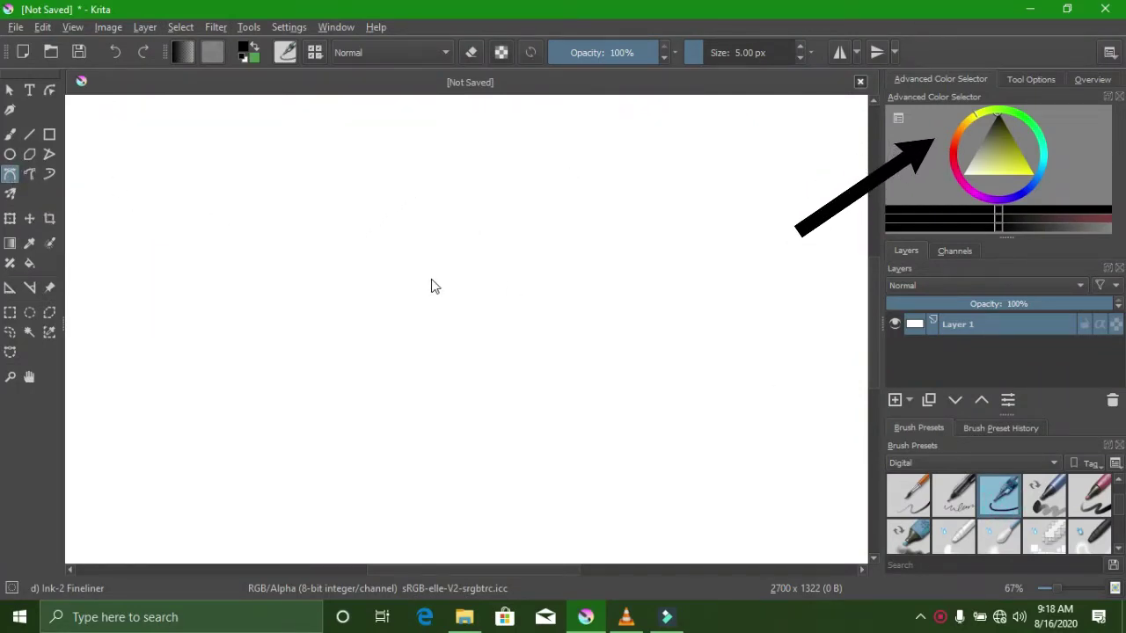
- Start the bird outline with a Bezier curve running down the nape, over the crown and to the forehead
scroll(457, 287, "down", 5)
scroll(472, 287, "up", 6)
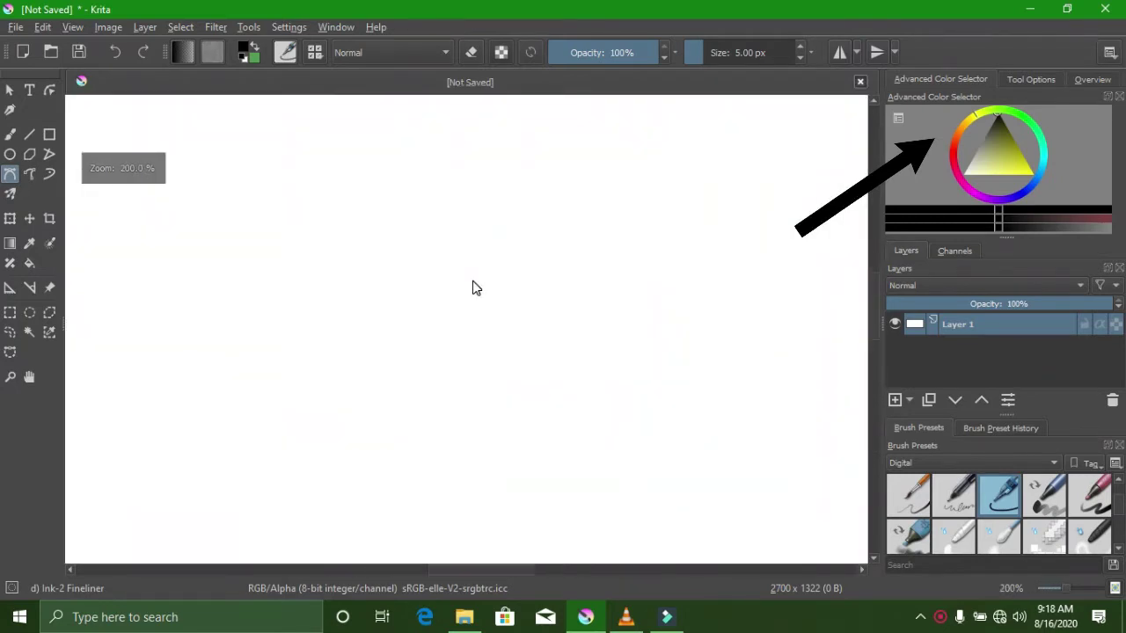
left_click_drag(451, 230, 449, 267)
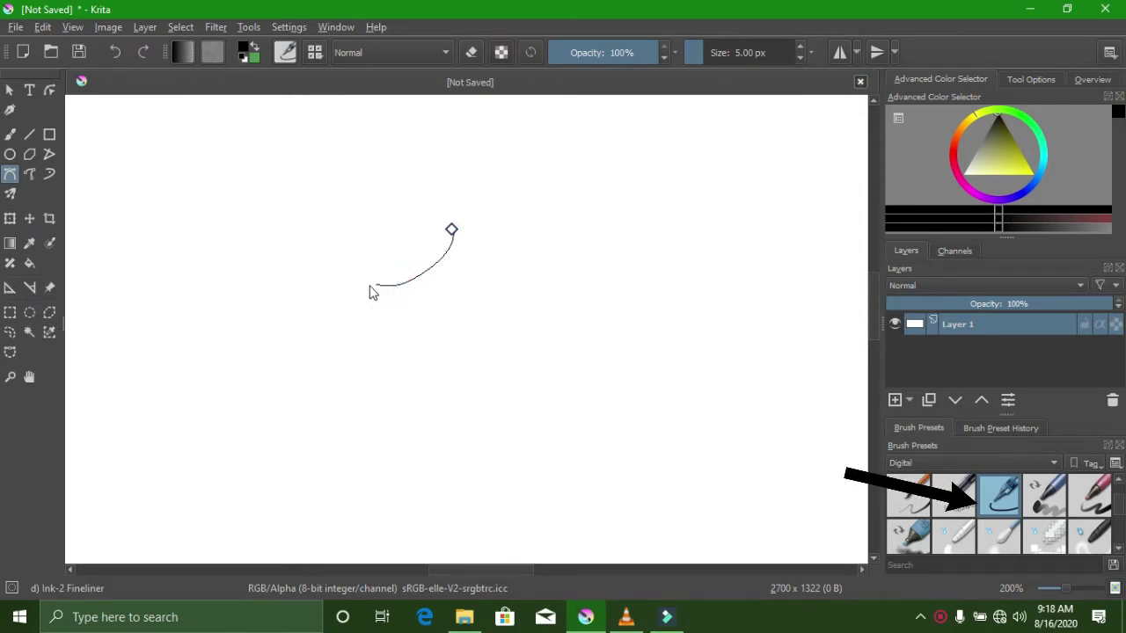
left_click(343, 300)
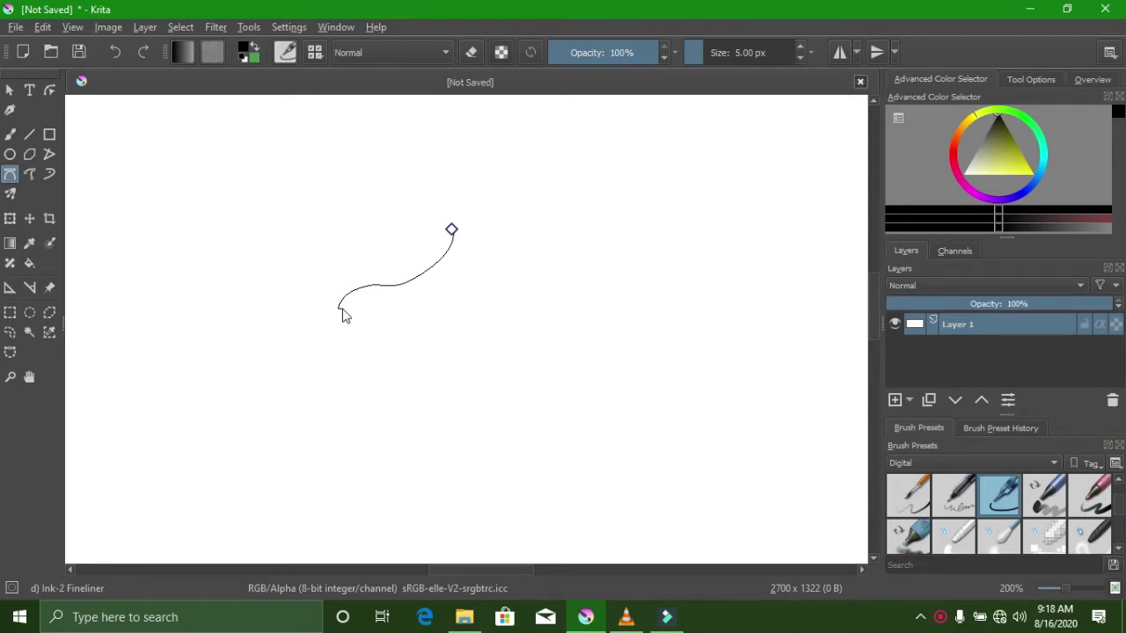
left_click(342, 308)
scroll(343, 308, "up", 2)
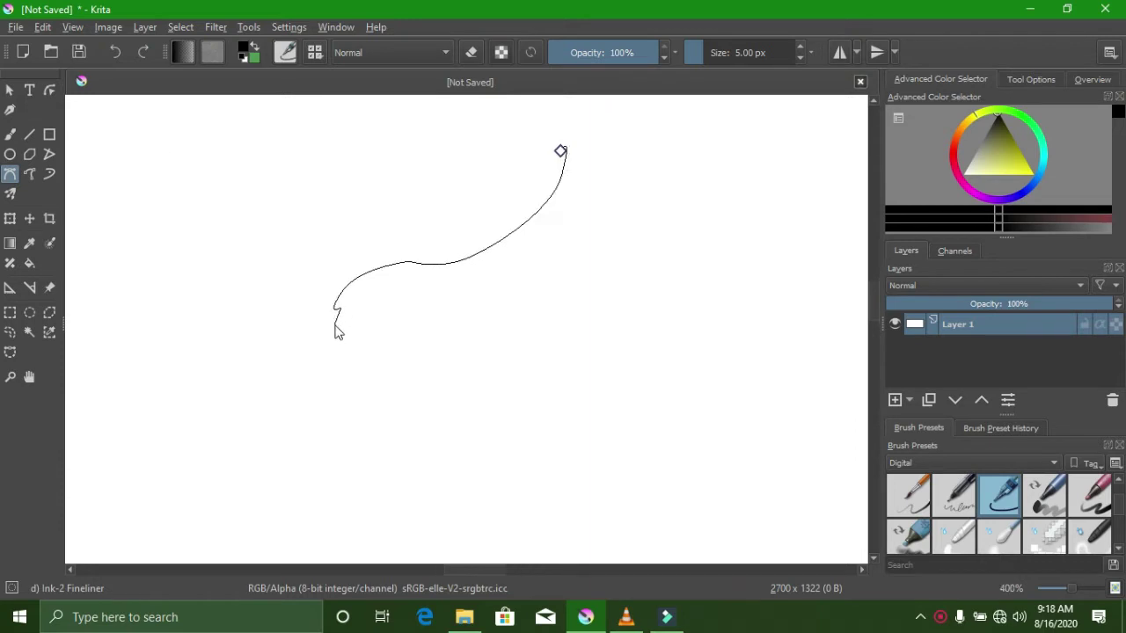
- Continue the curve from the forehead with a small notch and the beak's lower edge out to its hooked tip
left_click(340, 318)
left_click(347, 326)
left_click(342, 333)
left_click(339, 339)
left_click(328, 341)
left_click(298, 339)
left_click(277, 355)
left_click(271, 355)
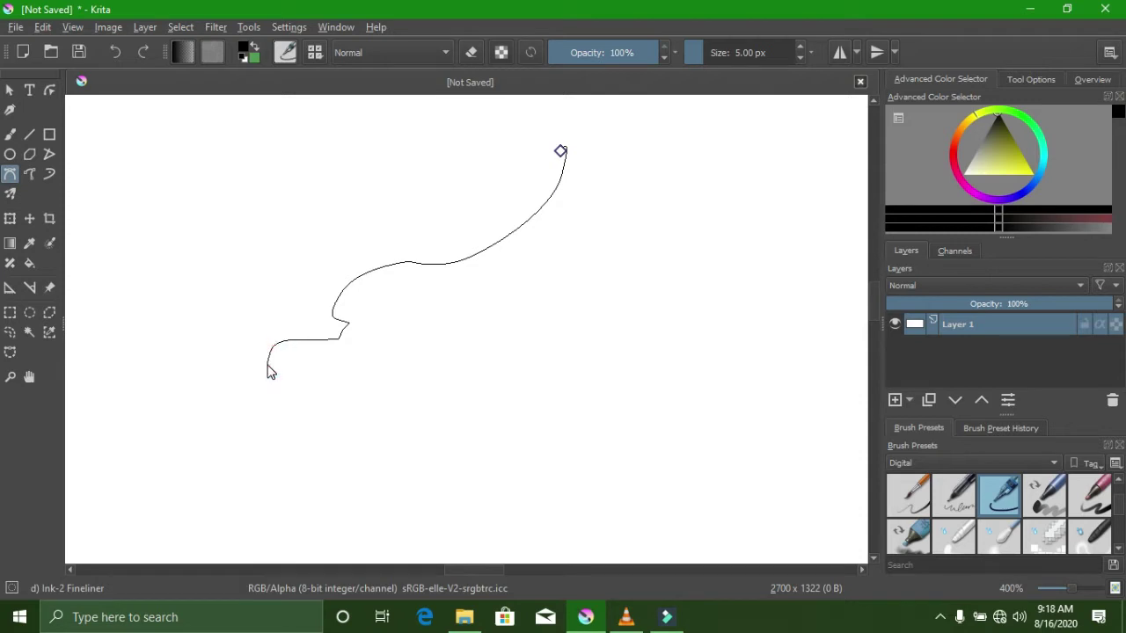
- Close the beak by running the curve along its upper edge back onto the forehead line, and finish the path
left_click(264, 350)
left_click_drag(268, 336, 297, 330)
left_click(280, 327)
left_click(324, 312)
left_click(339, 306)
scroll(349, 283, "up", 5)
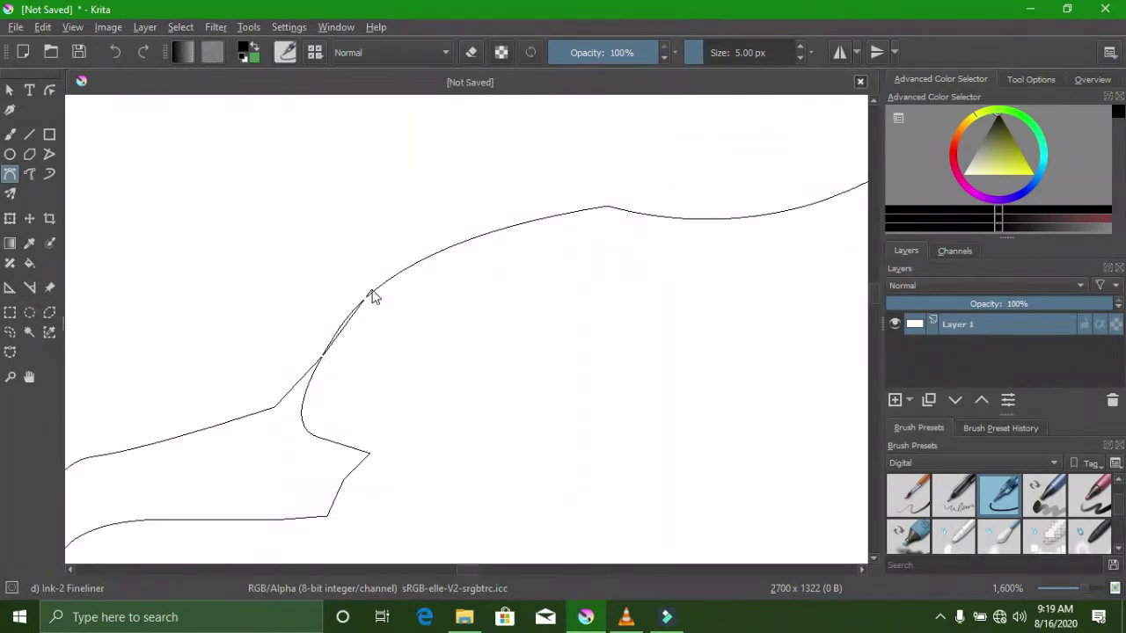
left_click(338, 329)
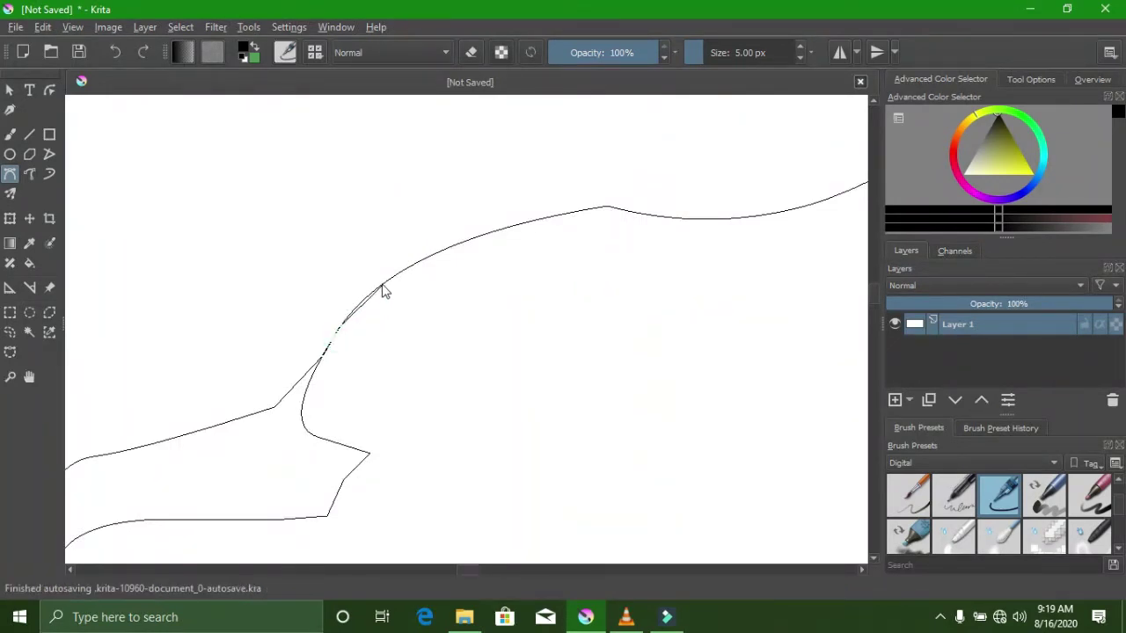
- Add a new paint layer above the head outline
left_click(895, 400)
scroll(520, 337, "down", 8)
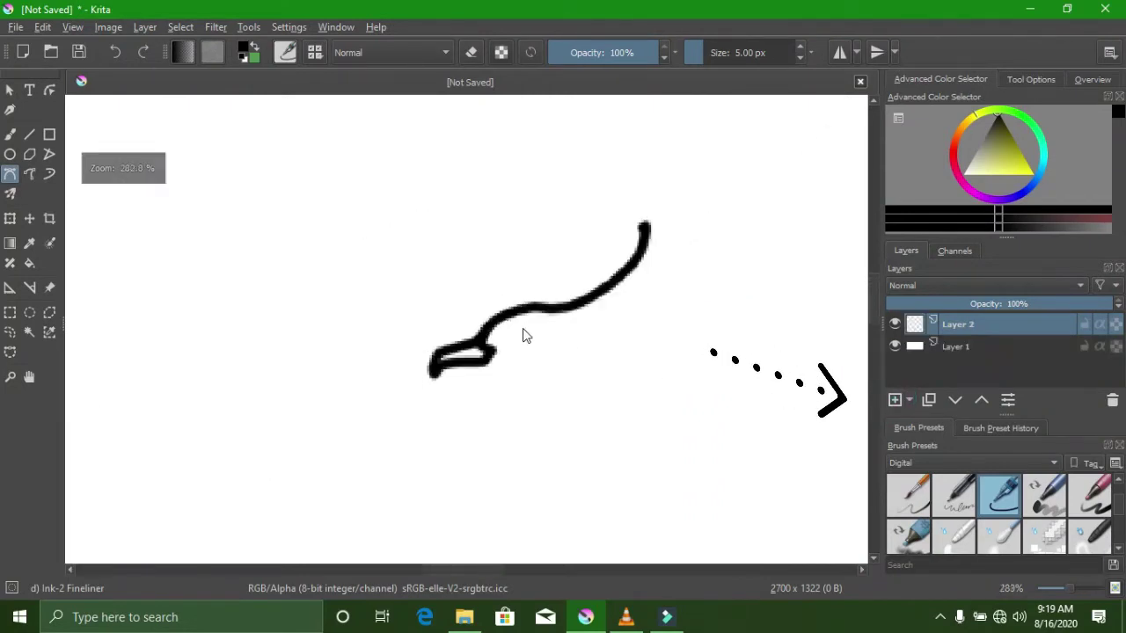
scroll(539, 344, "up", 4)
scroll(501, 356, "down", 6)
scroll(499, 360, "up", 4)
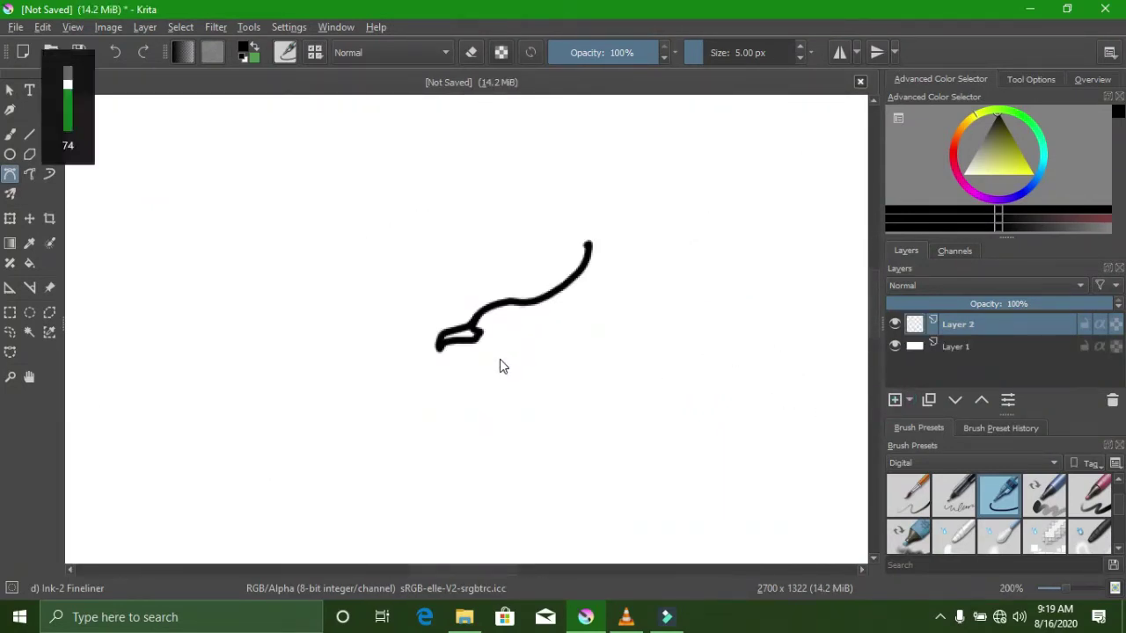
scroll(484, 359, "down", 1)
scroll(488, 360, "up", 1)
scroll(485, 359, "up", 2)
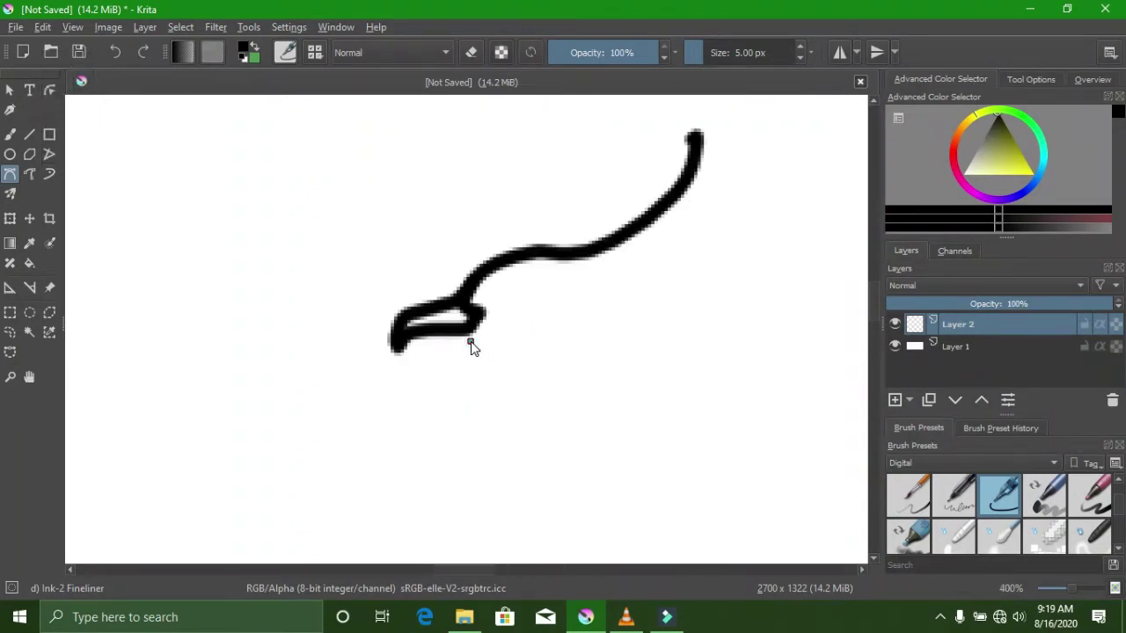
- Draw the throat and breast as a Bezier curve starting under the beak and sloping down toward the belly
left_click(528, 350)
left_click(552, 332)
mouse_move(566, 336)
left_mouse_down()
mouse_move(593, 339)
mouse_move(557, 337)
left_mouse_up()
key("ctrl+z")
scroll(576, 357, "down", 2)
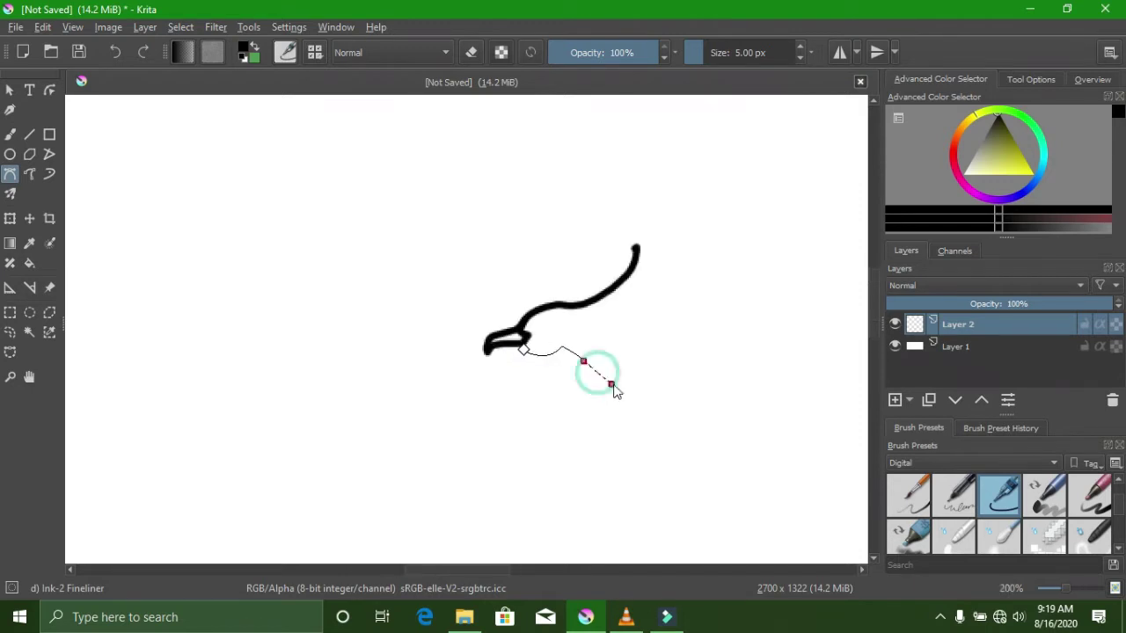
left_click_drag(645, 386, 697, 383)
- Draw a short leg with a curved claw below the end of the breast line on its own layer
scroll(567, 319, "down", 4)
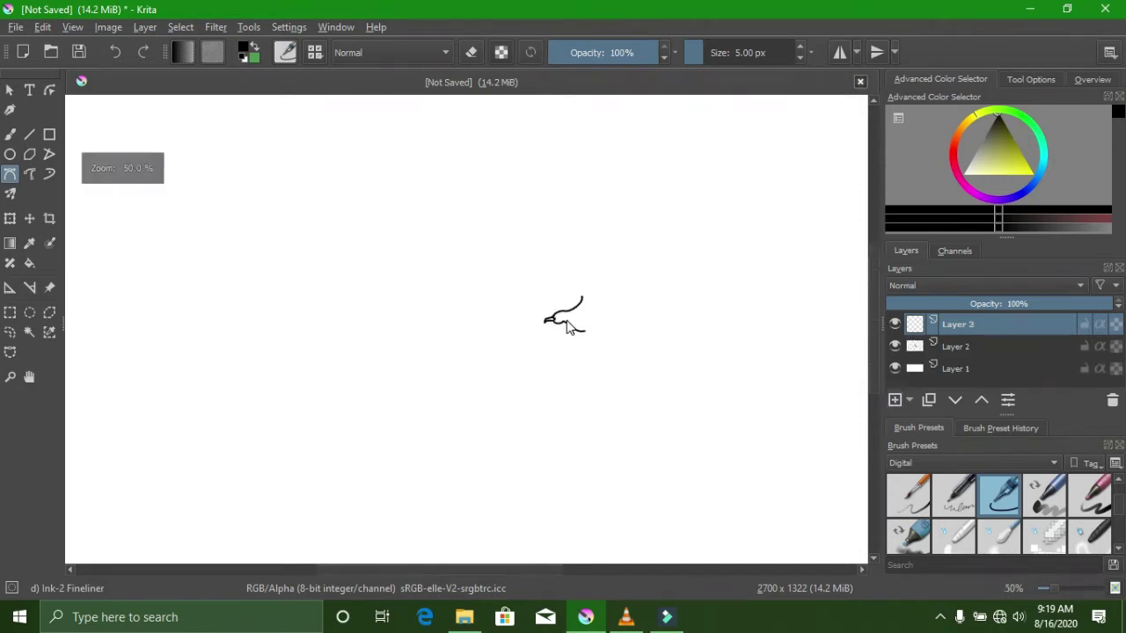
scroll(602, 325, "up", 4)
left_click(536, 354)
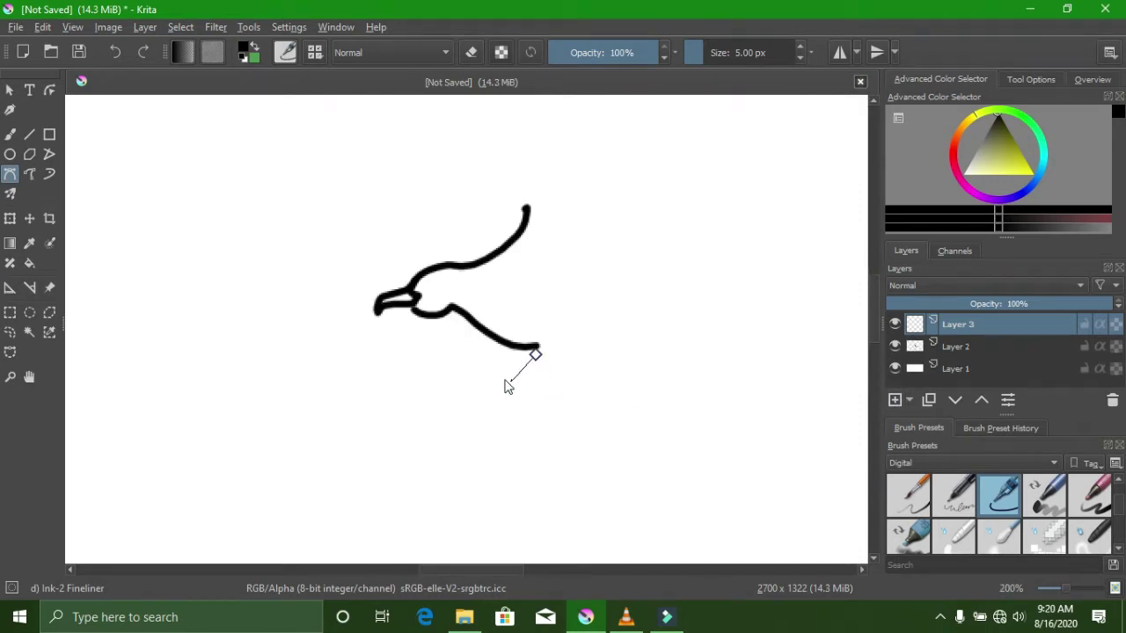
left_click(498, 390)
scroll(524, 386, "up", 3)
left_click(509, 416)
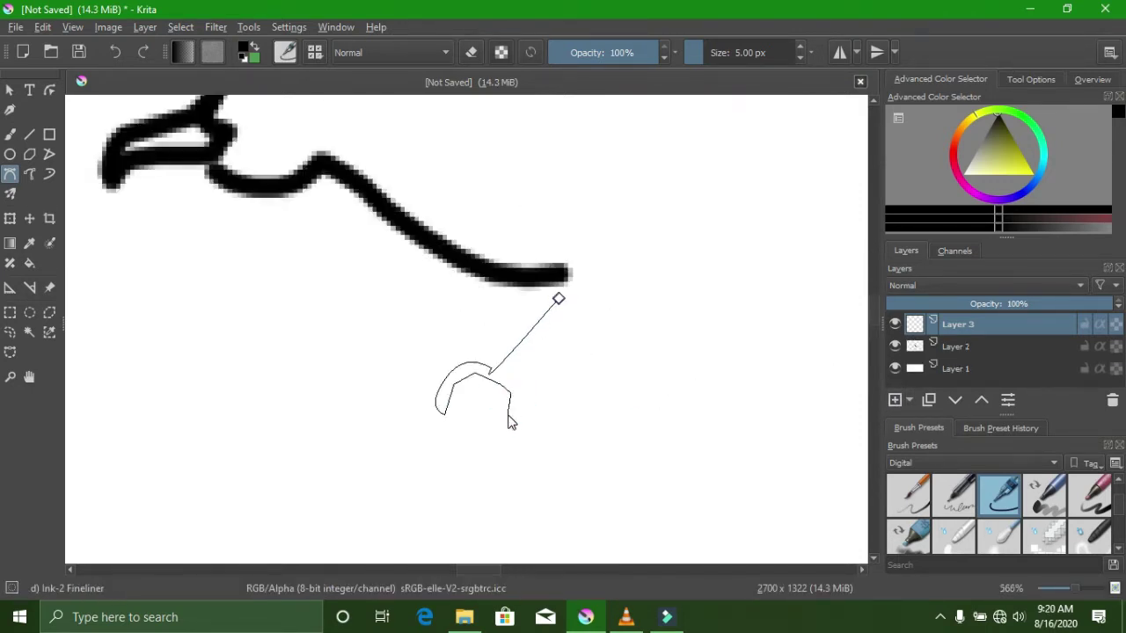
- Draw the long wing curve rising from the bird's back, with a small hooked tip, on a separate layer
scroll(510, 310, "down", 8)
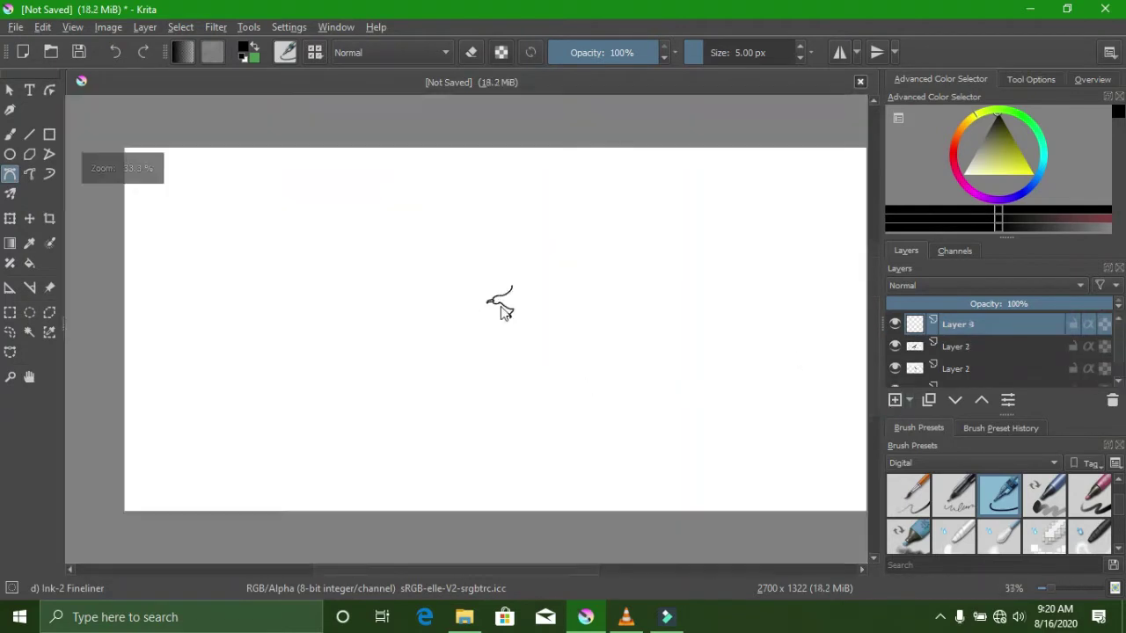
scroll(505, 307, "up", 4)
left_click(490, 256)
left_click(523, 109)
scroll(527, 295, "up", 4)
- Draw the wing's front edge up from the nape and join it to the long wing curve with a zigzag feather edge
left_click(533, 279)
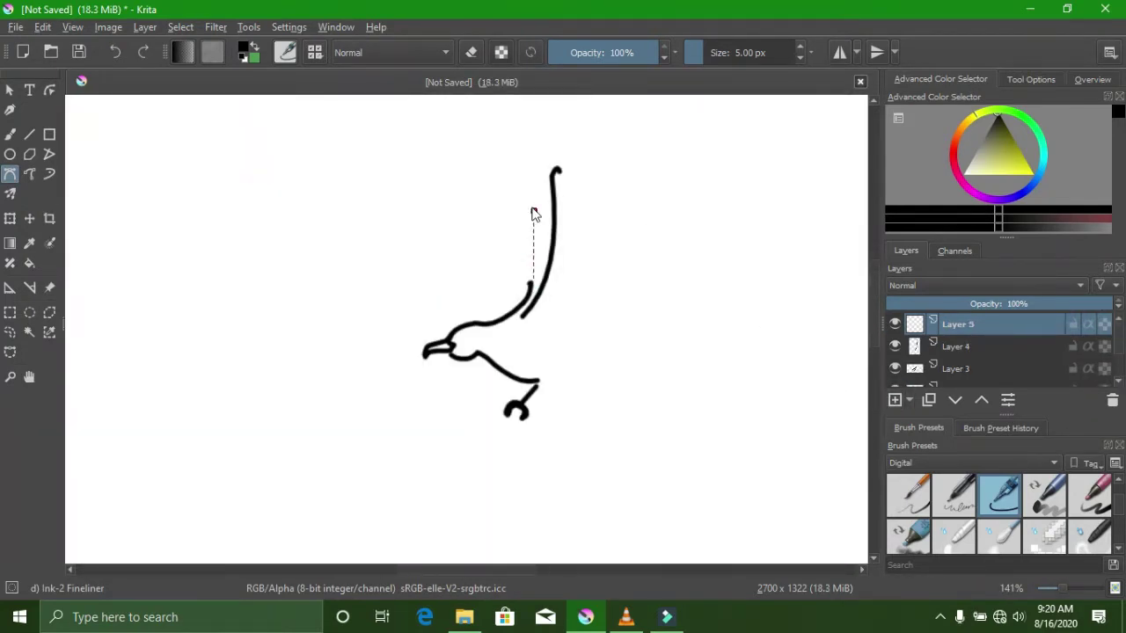
left_click(521, 210)
left_click(539, 218)
left_click(552, 235)
- Add a new layer and draw a tall, narrow feather behind the long wing curve
left_click(894, 400)
left_click(562, 294)
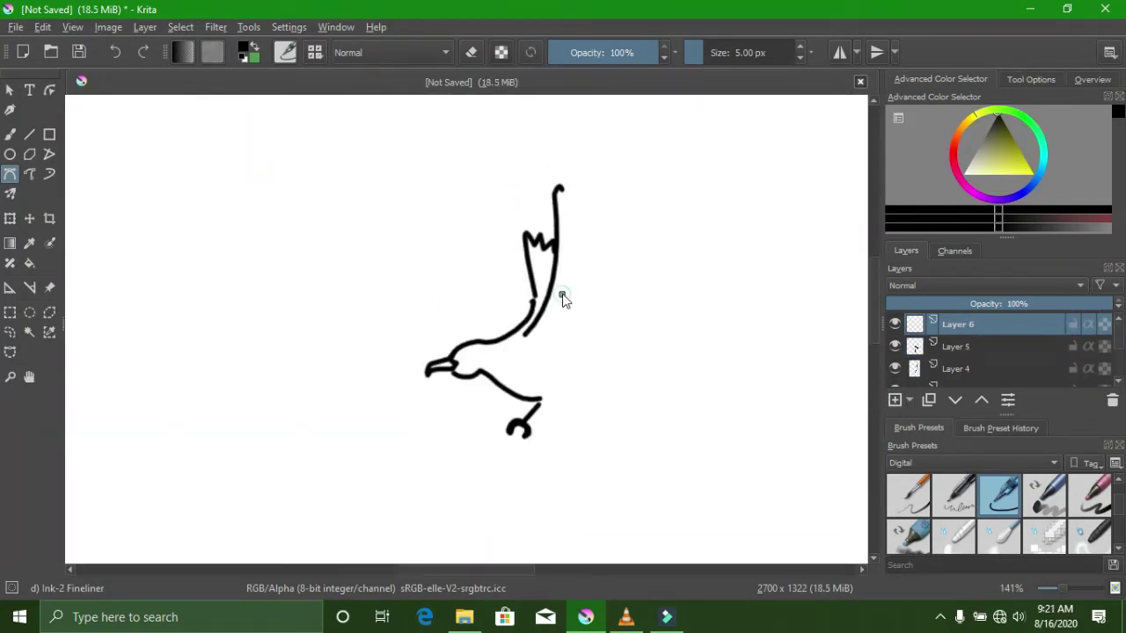
left_click(565, 257)
left_click(548, 140)
double_click(573, 176)
- Draw two more tall, rounded feathers on new layers, each stepping higher behind the previous wing feather
left_click(894, 400)
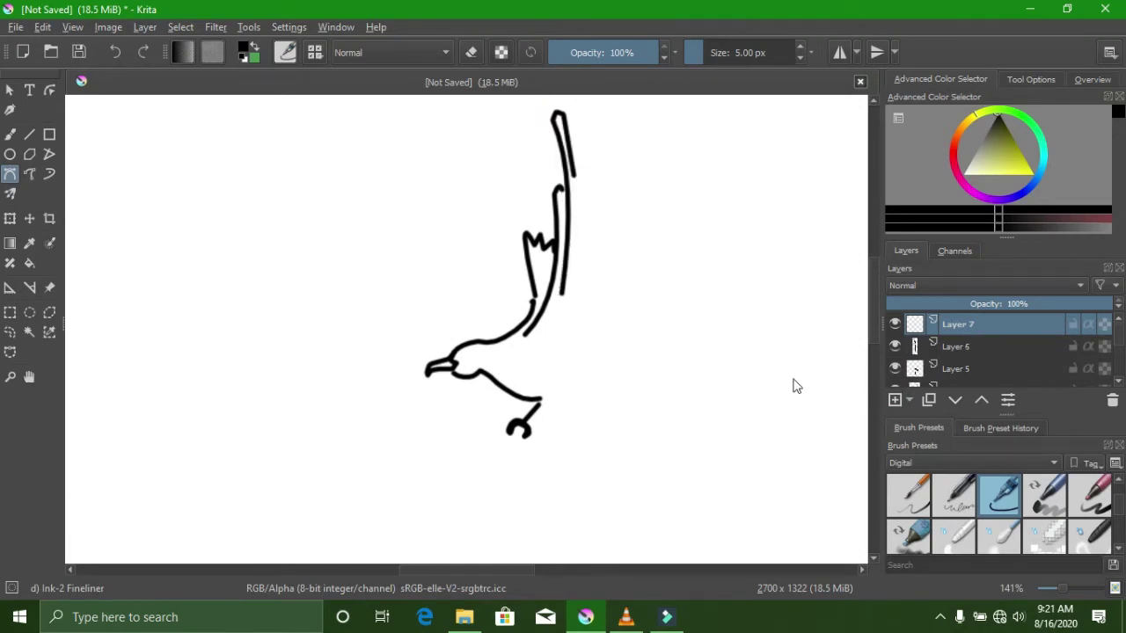
scroll(557, 209, "down", 1)
left_click(575, 207)
left_click_drag(558, 101, 587, 196)
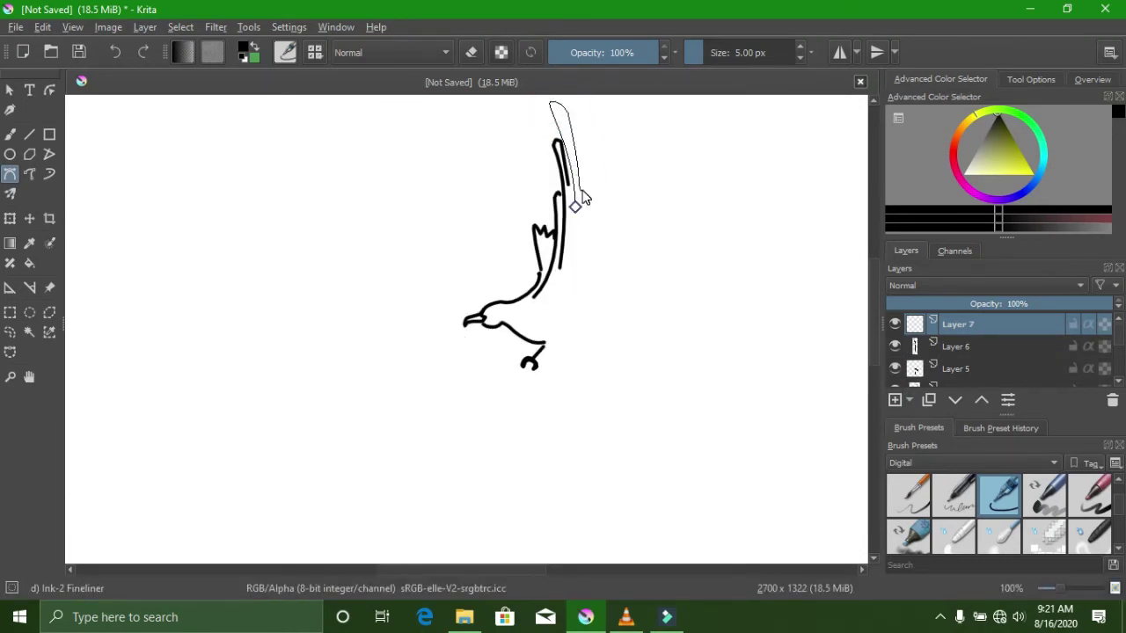
double_click(582, 191)
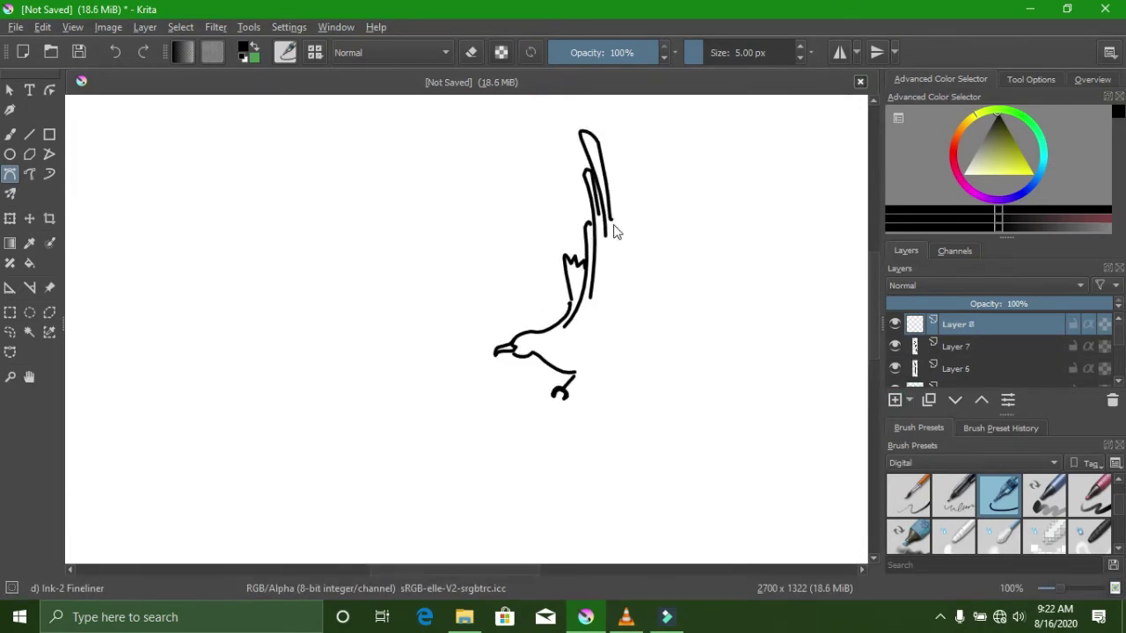
left_click_drag(613, 223, 614, 172)
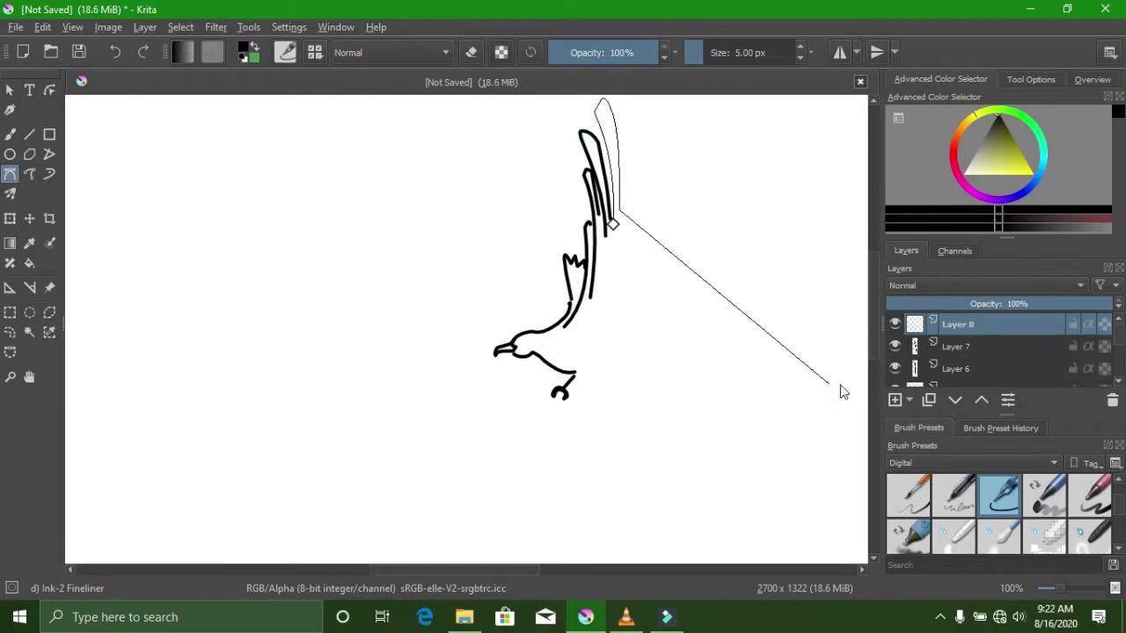
- Add a new layer and draw the first long, narrow tail feather behind the bird's body
left_click(894, 399)
scroll(624, 410, "down", 1)
left_click(633, 403)
left_click_drag(685, 389, 672, 404)
- Add another layer and draw a second long tail feather alongside the first one
left_click(894, 399)
scroll(678, 424, "up", 3)
left_click(585, 383)
mouse_move(770, 253)
left_mouse_down()
mouse_move(777, 274)
mouse_move(792, 263)
left_mouse_up()
left_click_drag(686, 350, 640, 369)
- Draw the belly line on a new layer, curving from the leg up to the base of the tail feathers
left_click(894, 400)
double_click(796, 385)
key("Insert")
scroll(731, 320, "down", 1)
left_click(497, 427)
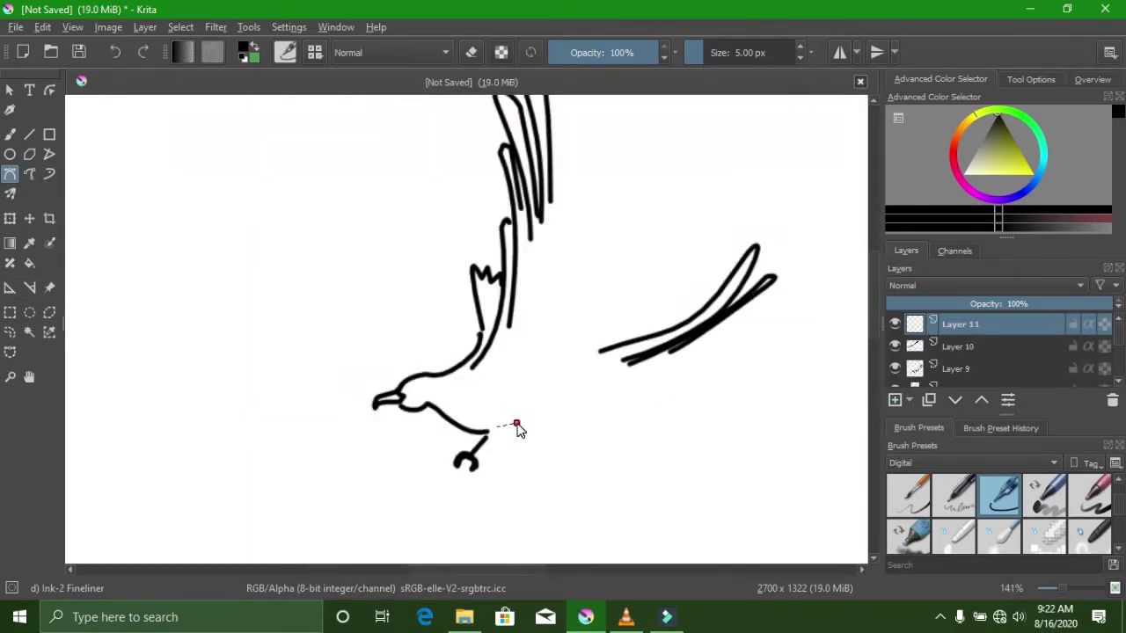
double_click(638, 362)
key("Insert")
left_click_drag(567, 369, 600, 364)
double_click(627, 359)
left_click(116, 53)
left_click_drag(533, 354, 522, 334)
scroll(588, 204, "down", 1)
key("ctrl+z")
- Add a new layer above the outlines and activate the Bezier Curve Selection tool
scroll(742, 322, "down", 2)
scroll(710, 316, "up", 3)
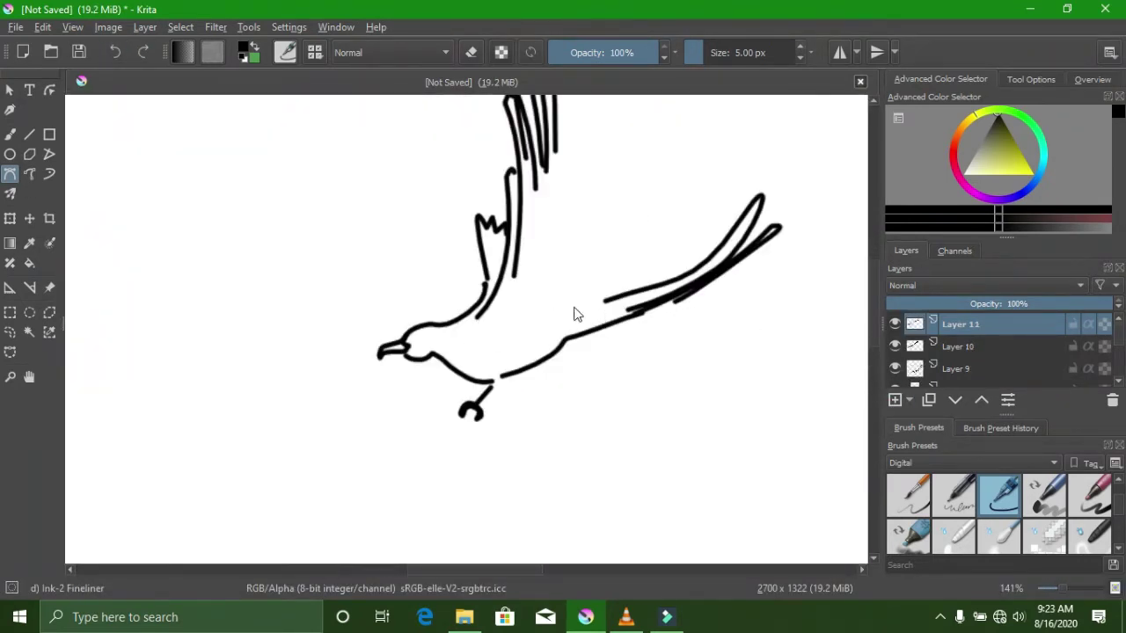
left_click(894, 402)
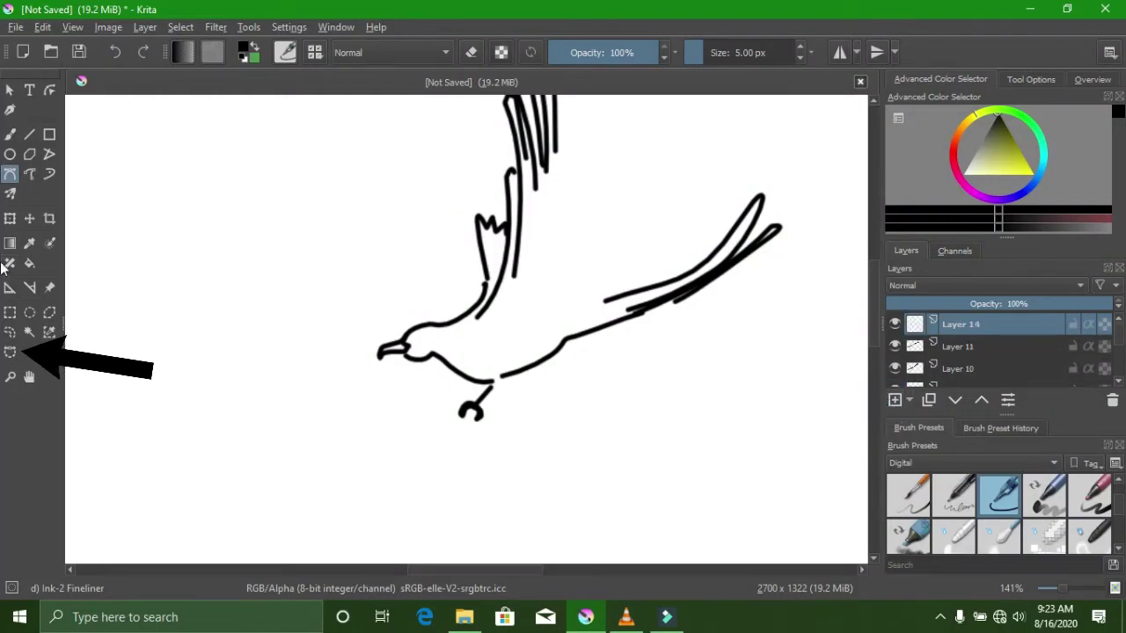
left_click(10, 352)
scroll(758, 281, "up", 3)
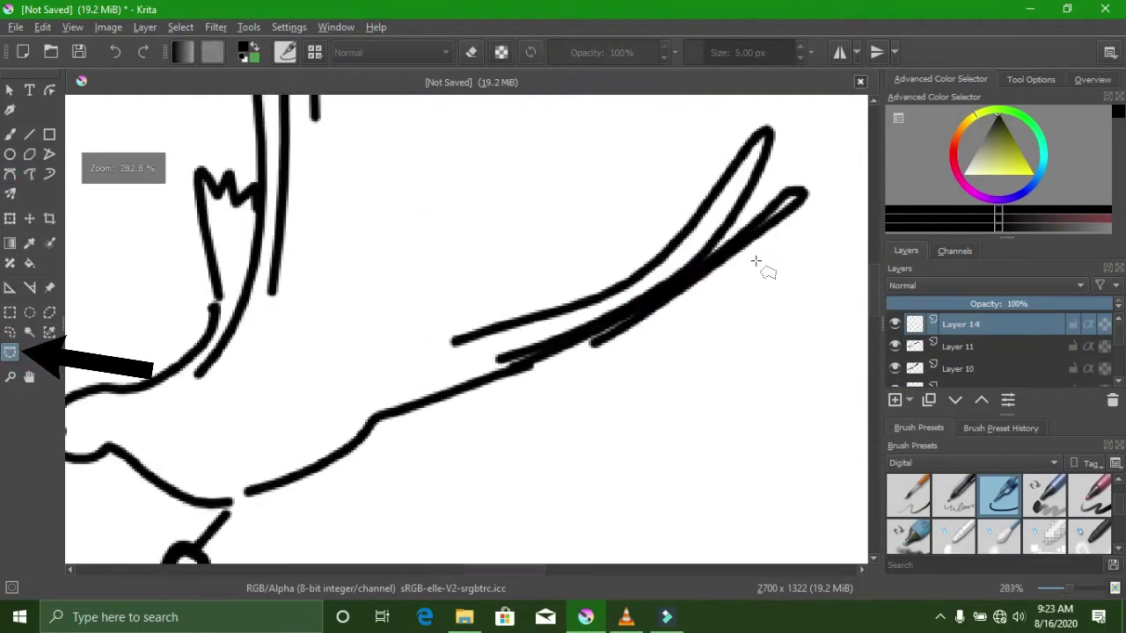
- Outline a closed Bezier selection from the tail's upper edge along the back, around the raised wing and along the belly
left_click(555, 310)
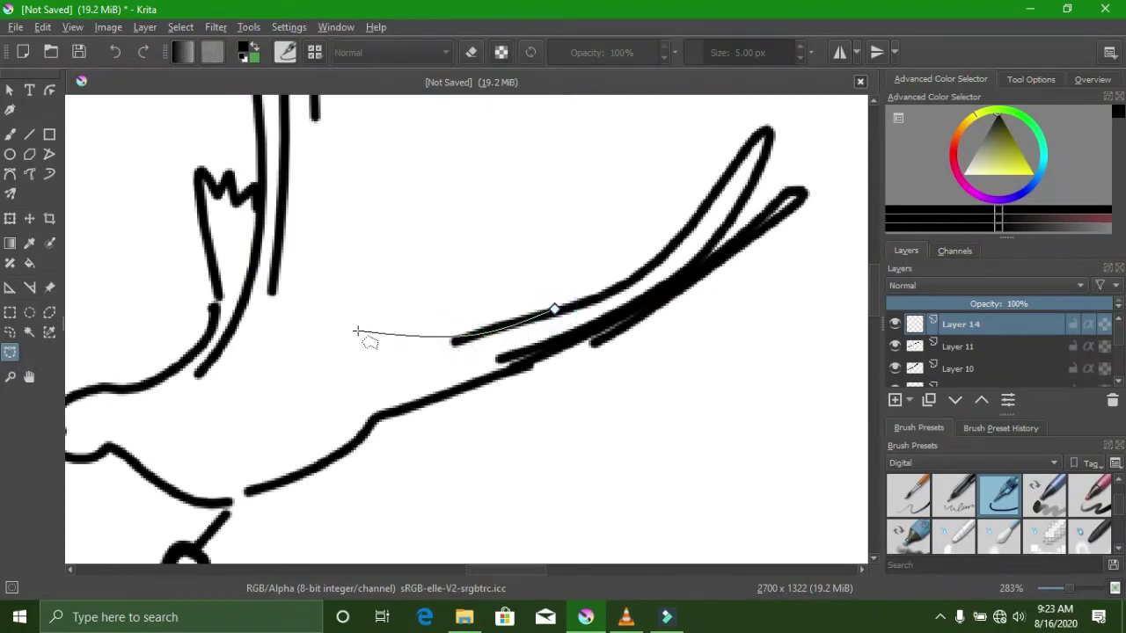
left_click_drag(358, 331, 319, 276)
scroll(361, 176, "down", 4)
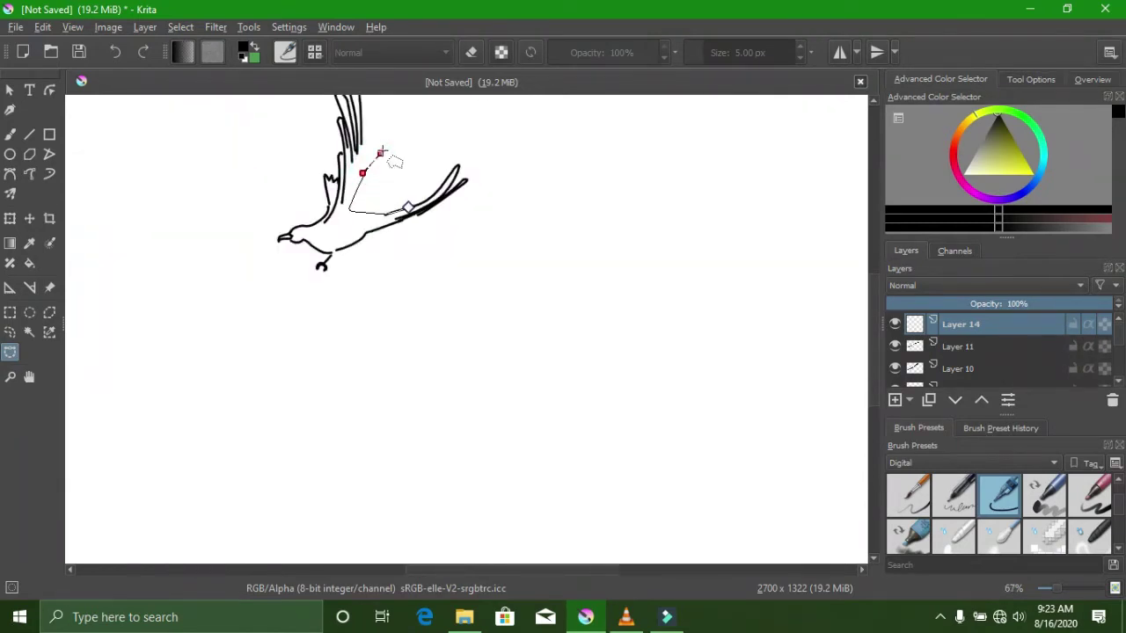
scroll(390, 129, "down", 1)
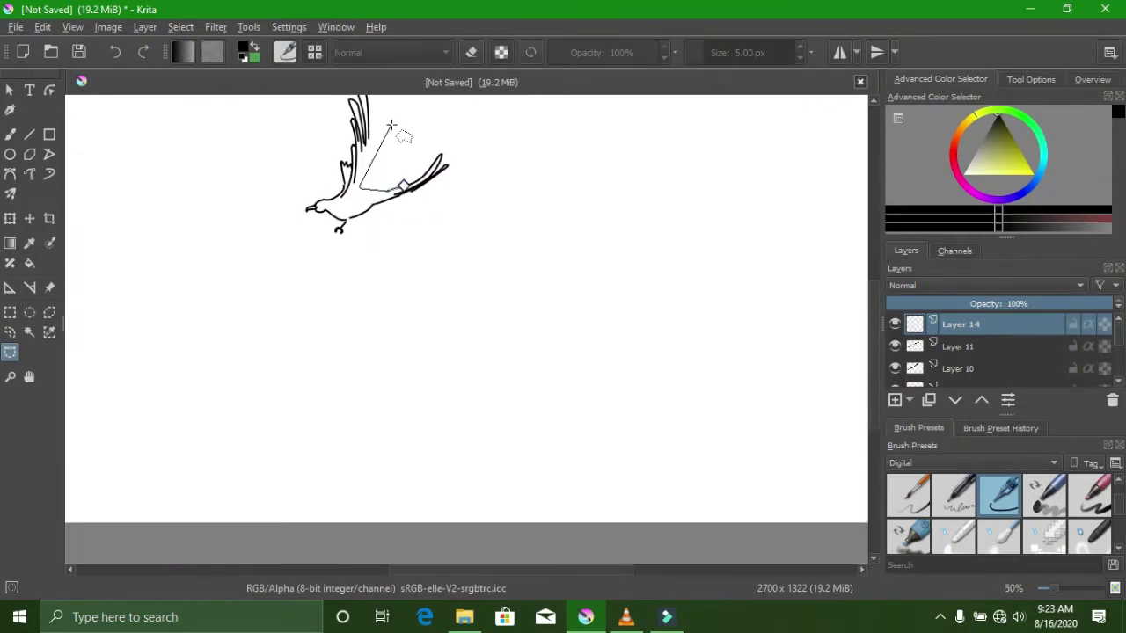
scroll(400, 107, "down", 1)
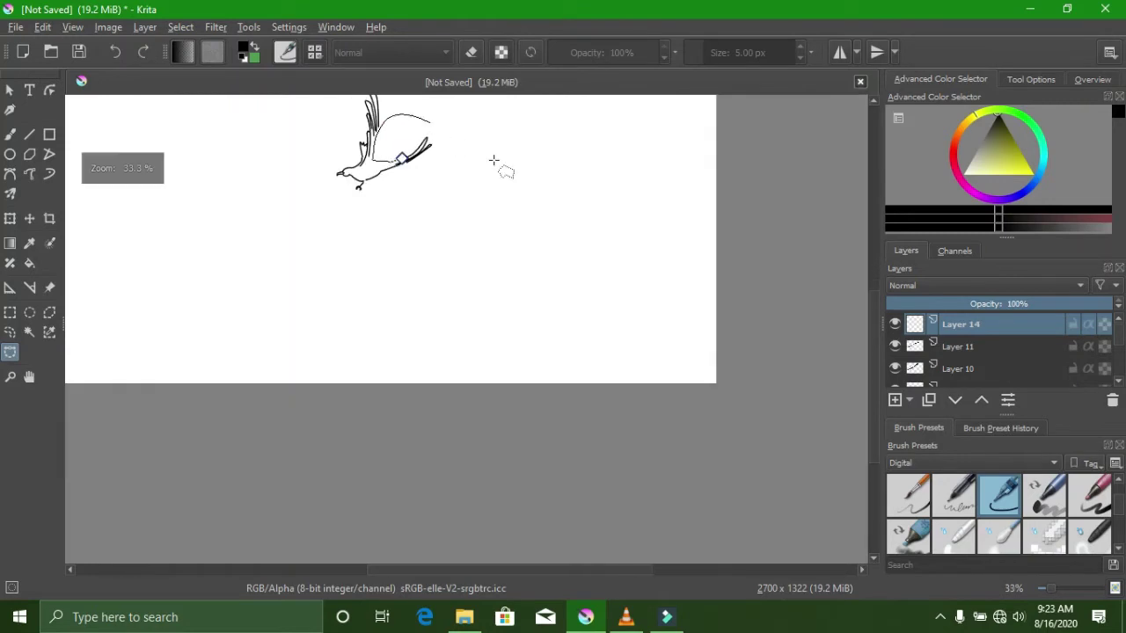
left_click(872, 423)
scroll(378, 218, "up", 2)
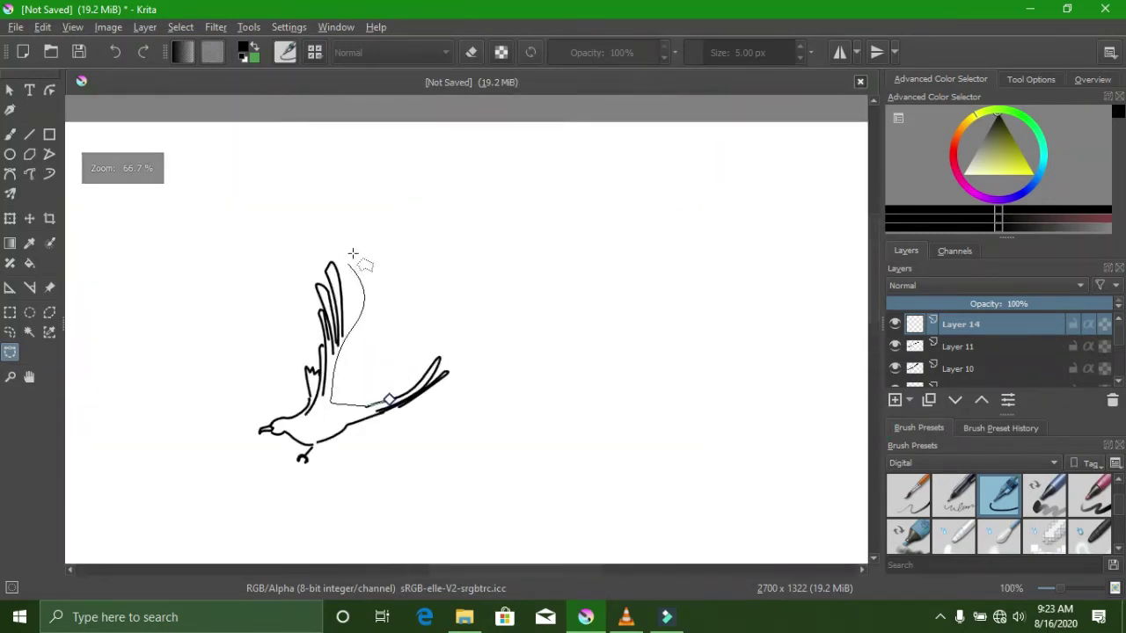
scroll(350, 257, "up", 1)
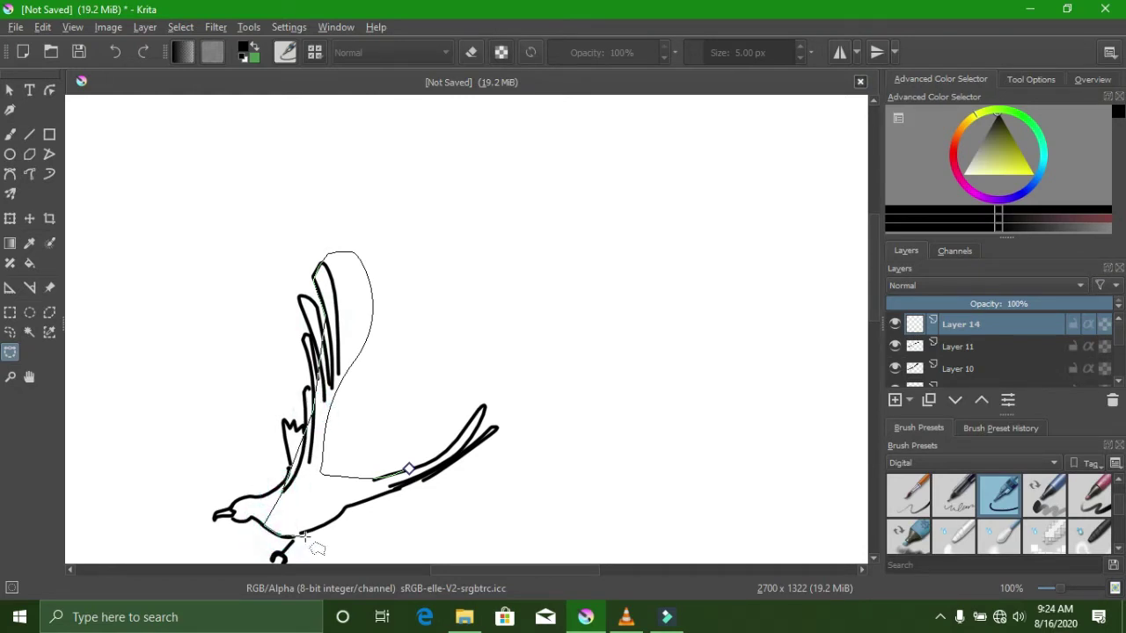
left_click(344, 515)
left_click(344, 505)
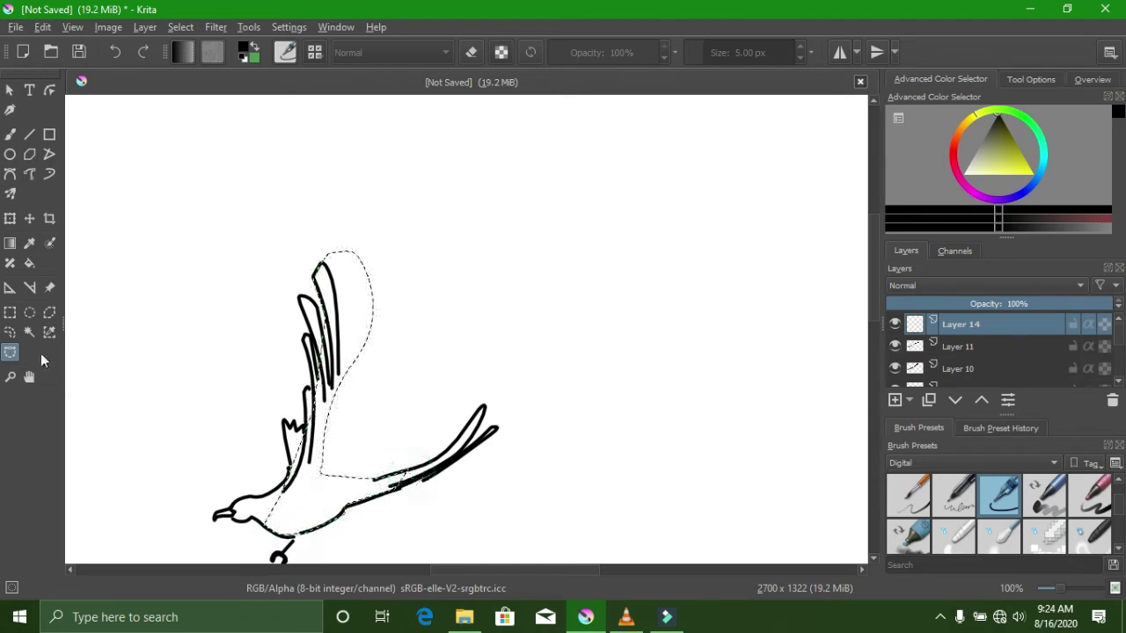
- Fill the selected body and wing area with bright yellow using the Fill tool
left_click(29, 263)
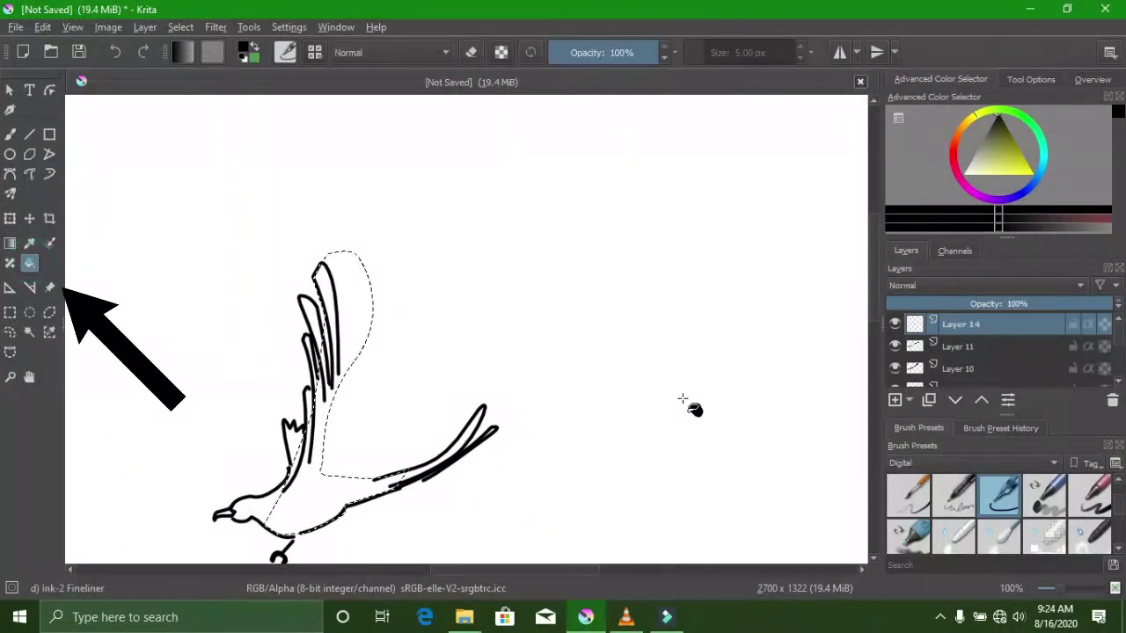
left_click(313, 497)
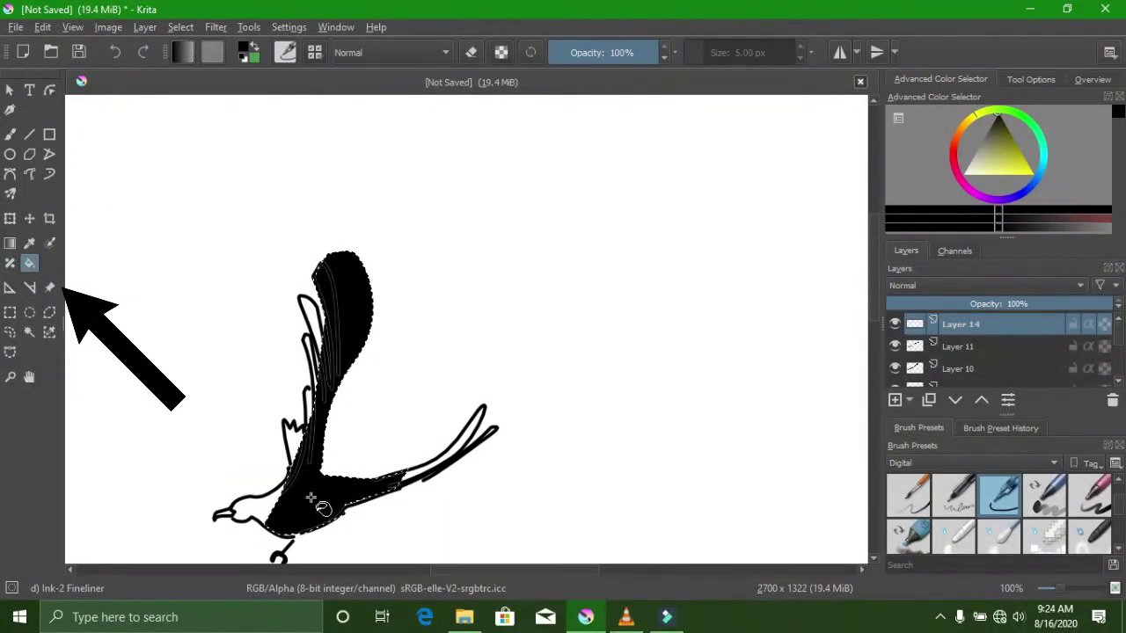
left_click(113, 51)
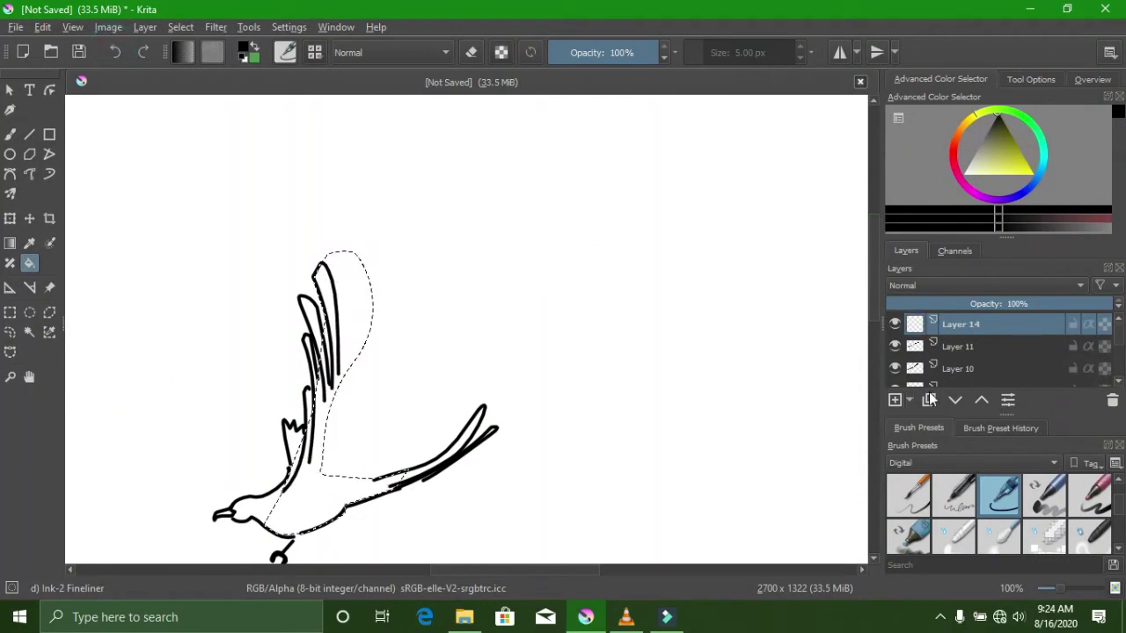
left_click_drag(992, 162, 1049, 201)
left_click(304, 496)
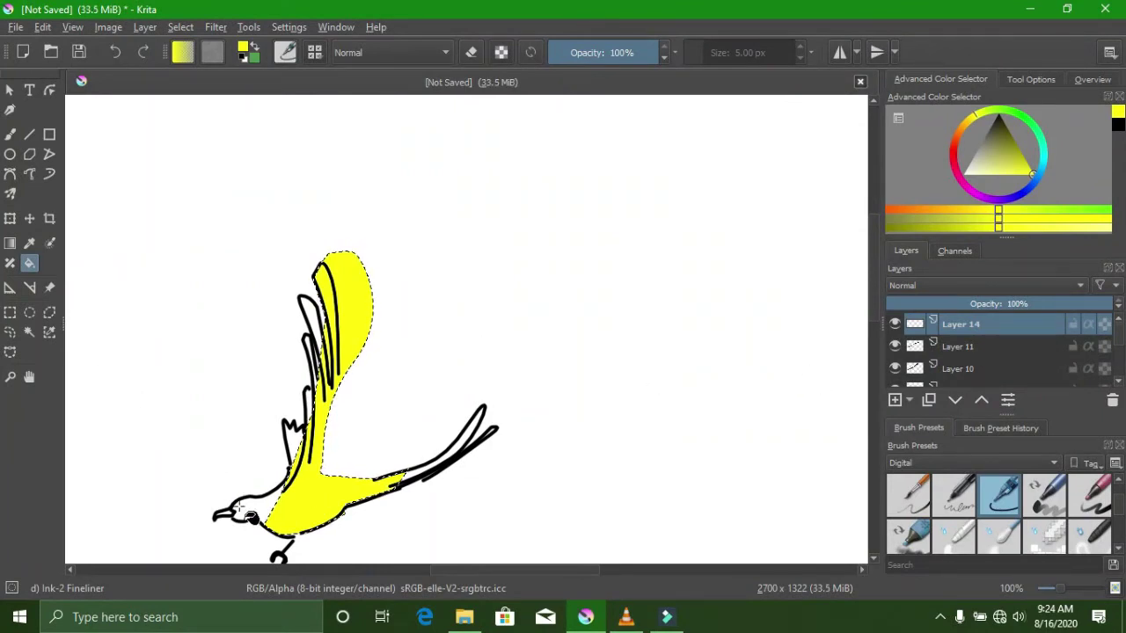
- Deselect the body and wing area and fill the bird's head with the same yellow
scroll(245, 508, "up", 2)
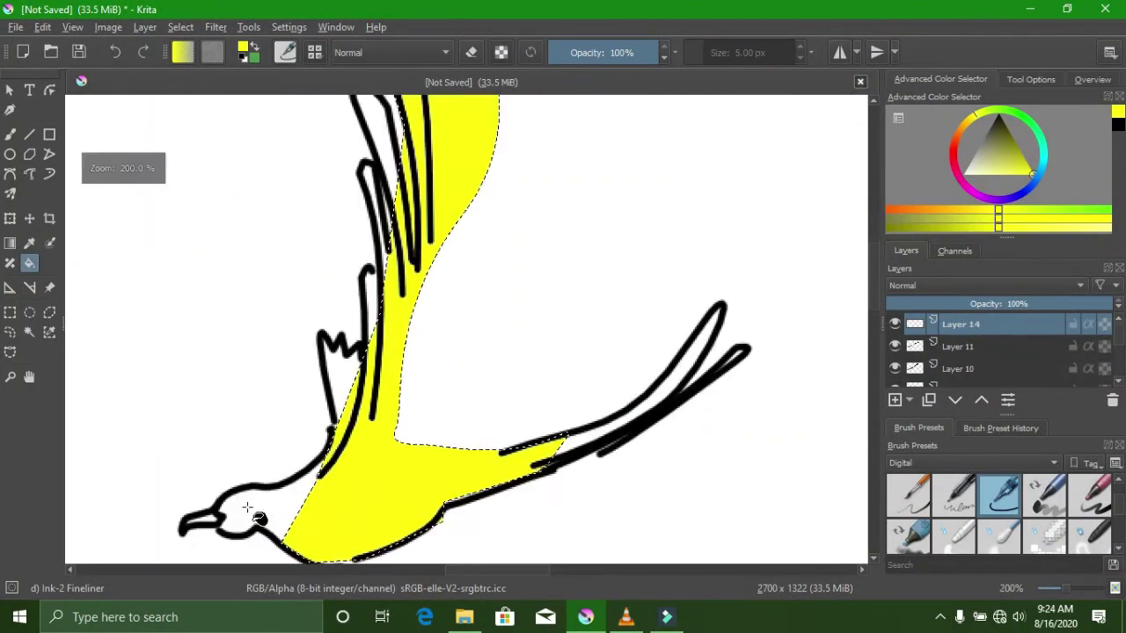
left_click(10, 312)
right_click(94, 308)
left_click(130, 316)
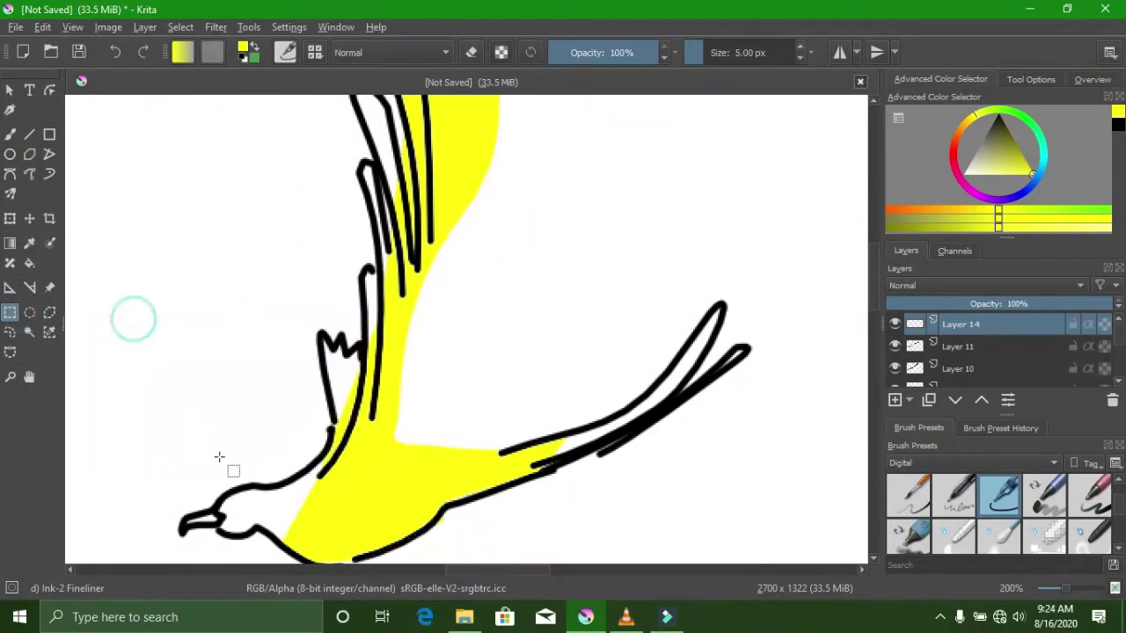
left_click(265, 509)
left_click(29, 262)
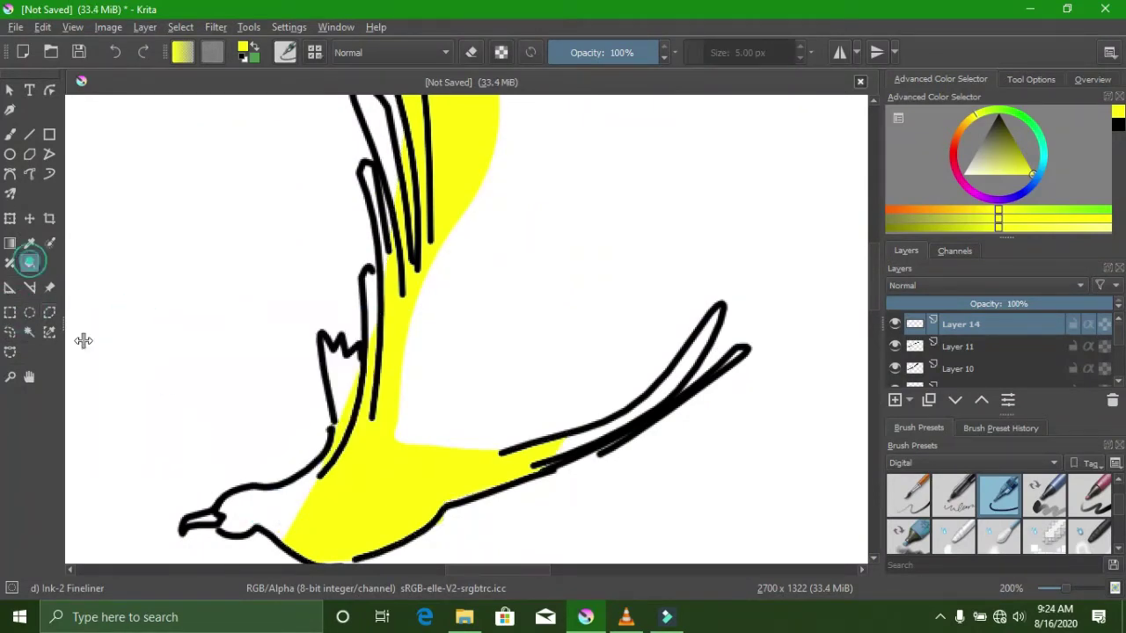
left_click(271, 496)
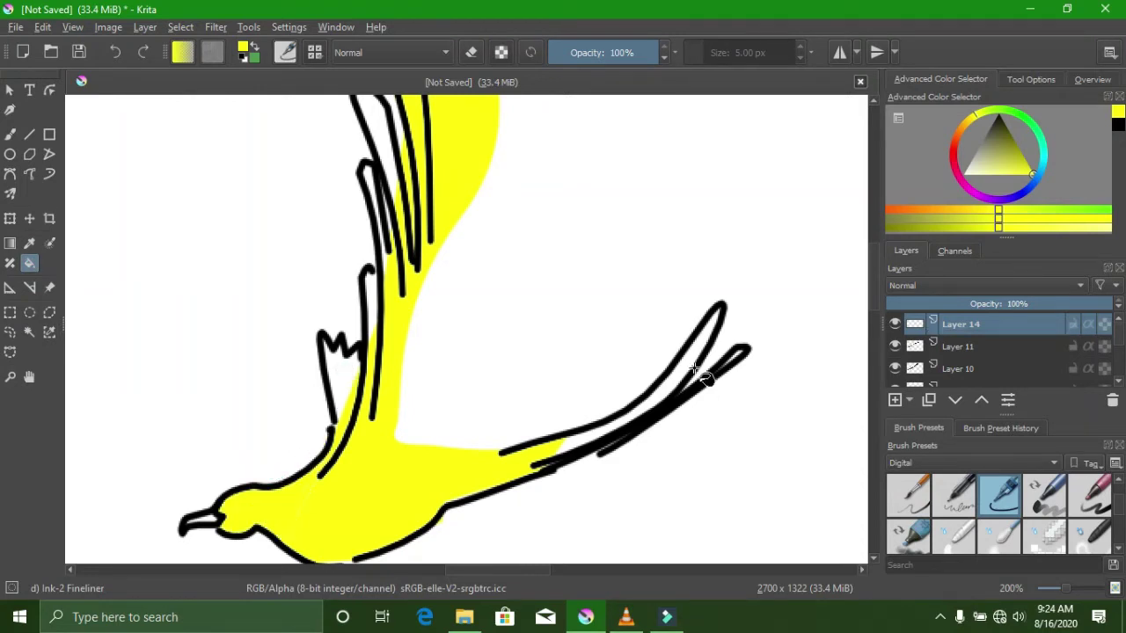
- Fill the tail feather and the white gaps inside the outlined wing feathers with yellow
scroll(695, 356, "down", 6)
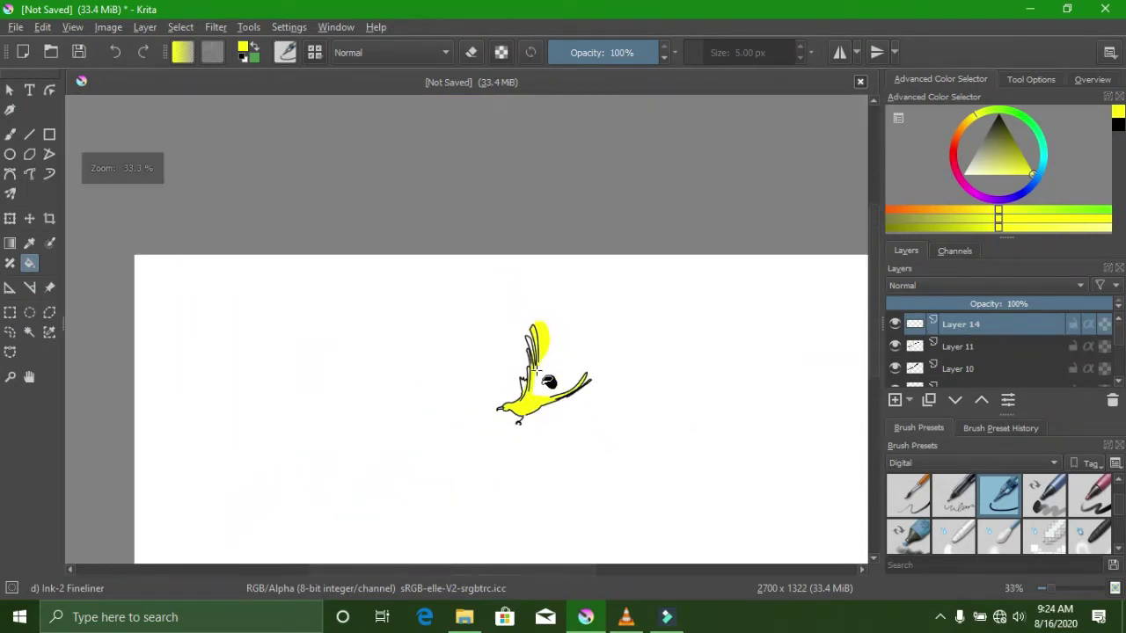
scroll(545, 356, "up", 6)
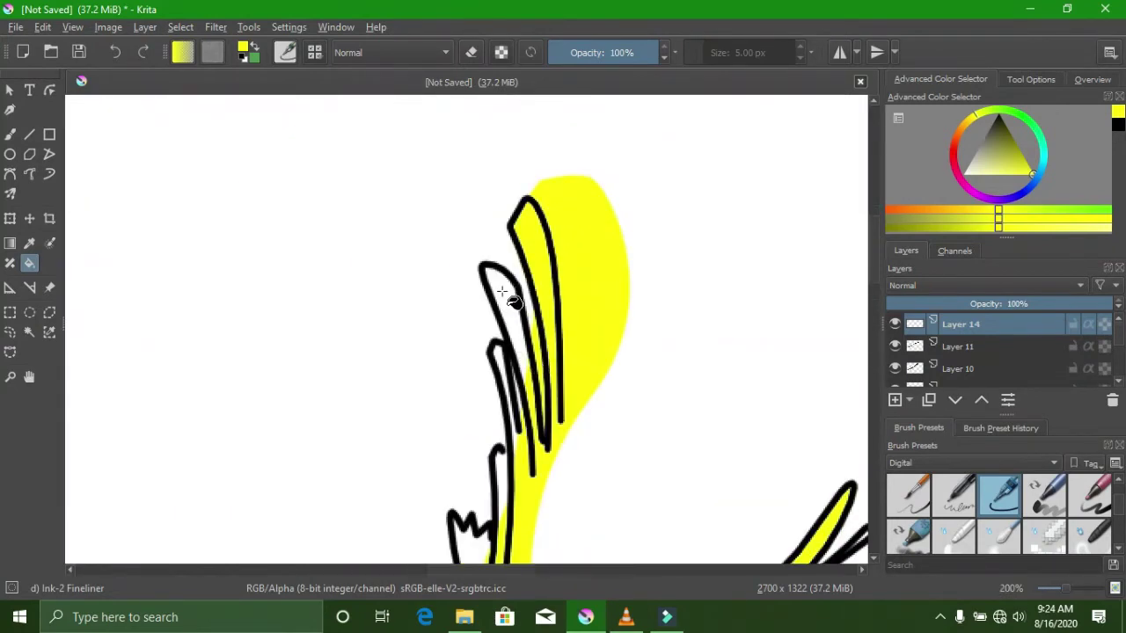
left_click(497, 353)
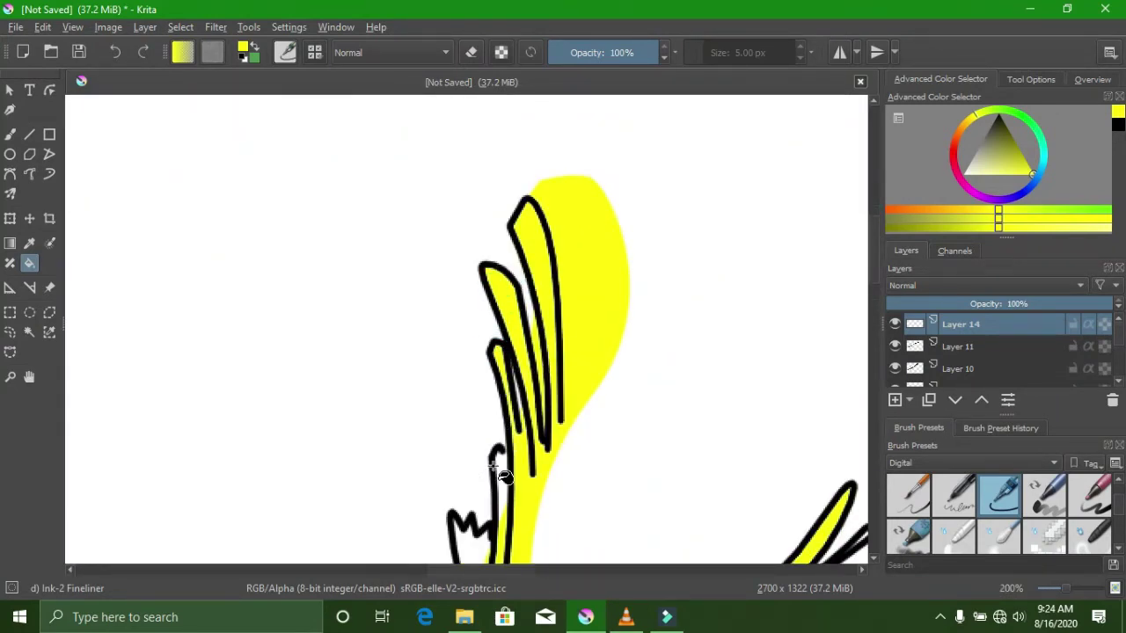
- Outline a closed Bezier selection around the small jagged feather above the neck and the short feather beside the wing
scroll(517, 494, "down", 3)
scroll(506, 528, "up", 3)
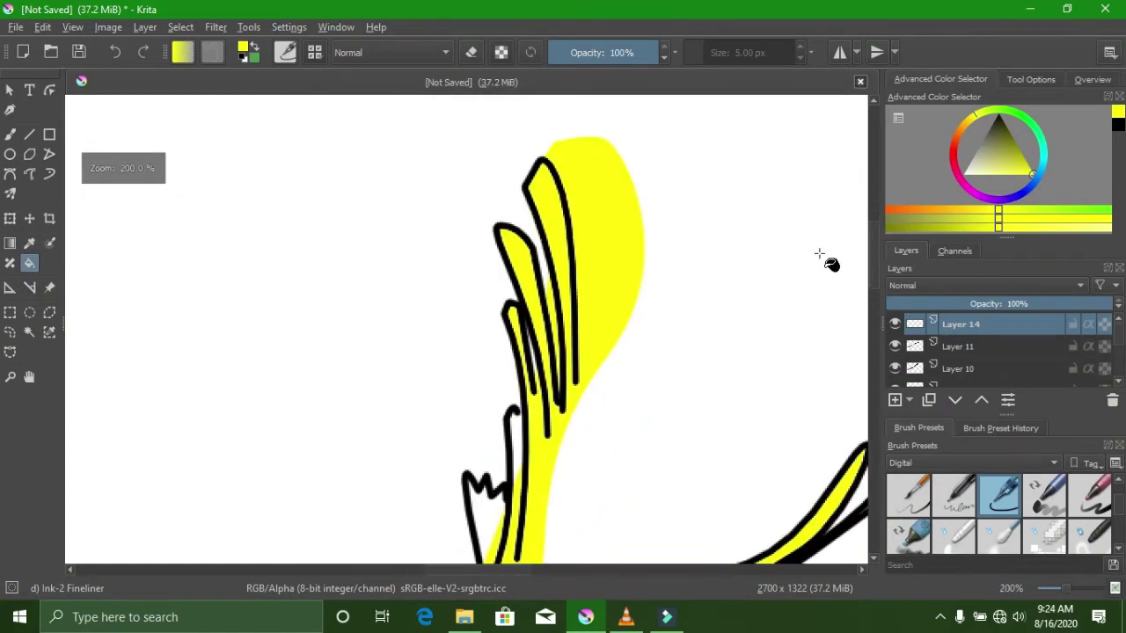
scroll(869, 273, "down", 5)
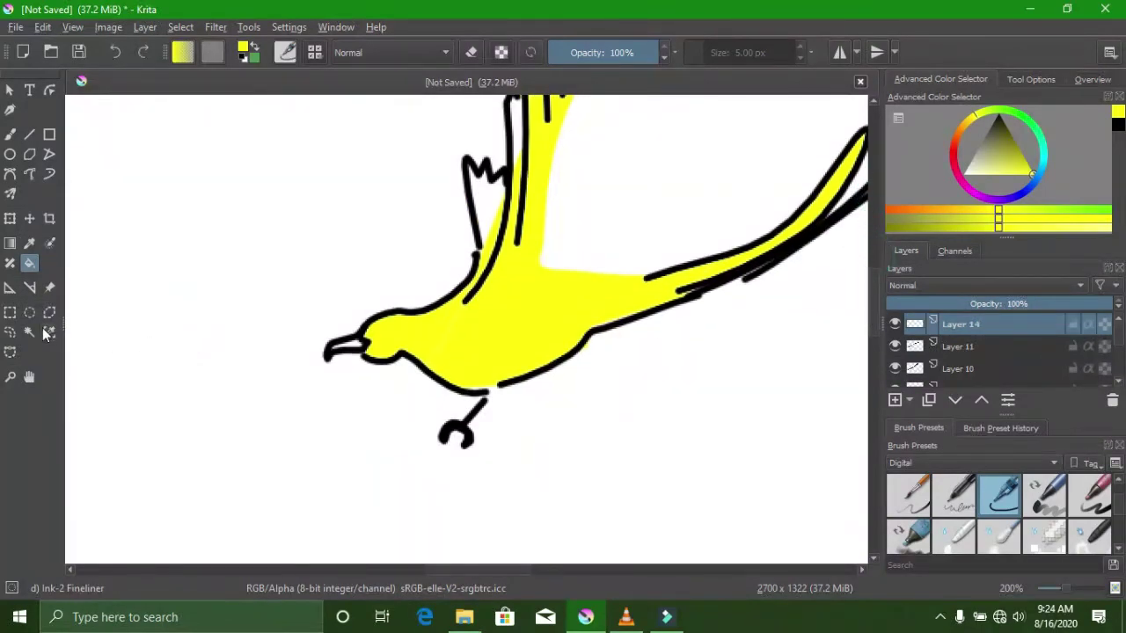
left_click(10, 352)
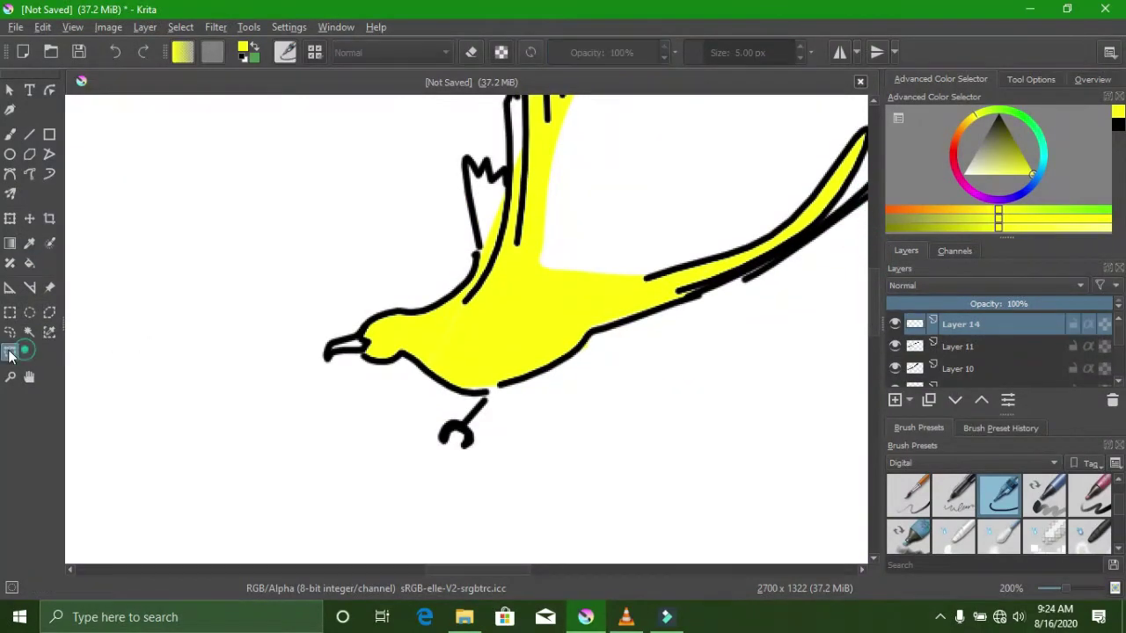
left_click(474, 250)
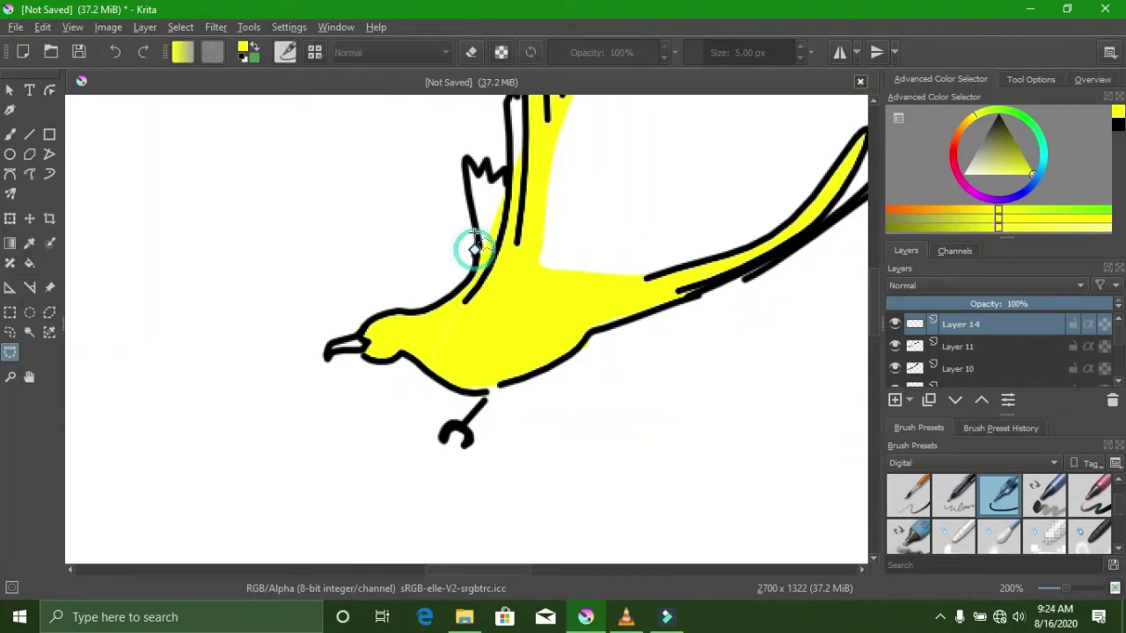
left_click(482, 175)
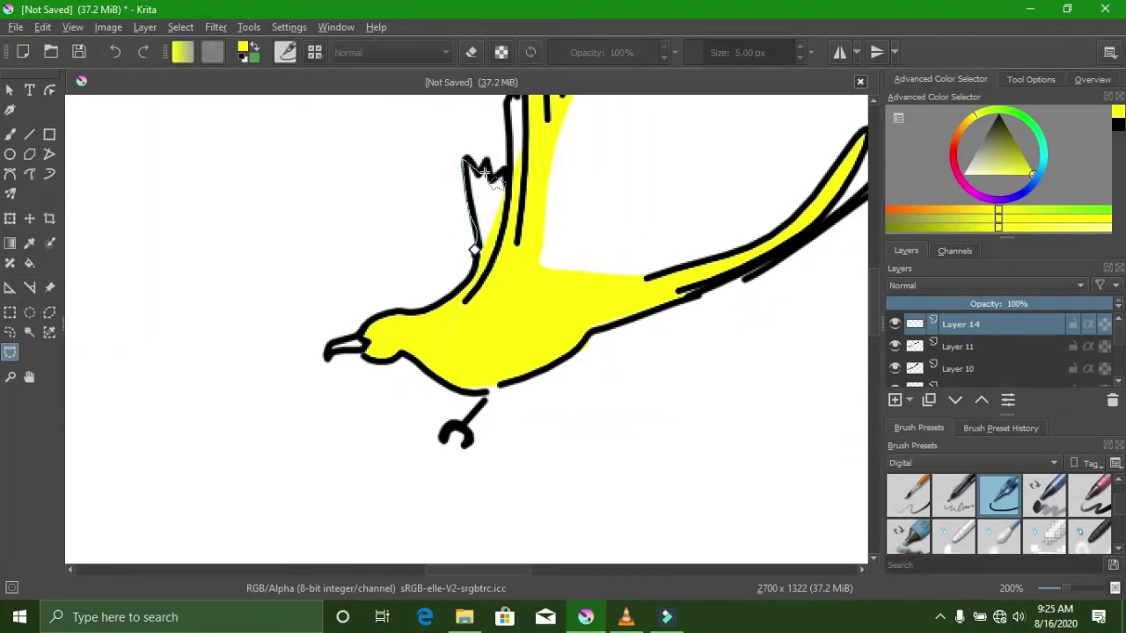
left_click(486, 167)
mouse_move(486, 169)
left_mouse_down()
mouse_move(512, 181)
mouse_move(510, 136)
left_mouse_up()
left_click(508, 113)
left_click_drag(872, 315, 872, 281)
left_click(507, 267)
left_click(512, 257)
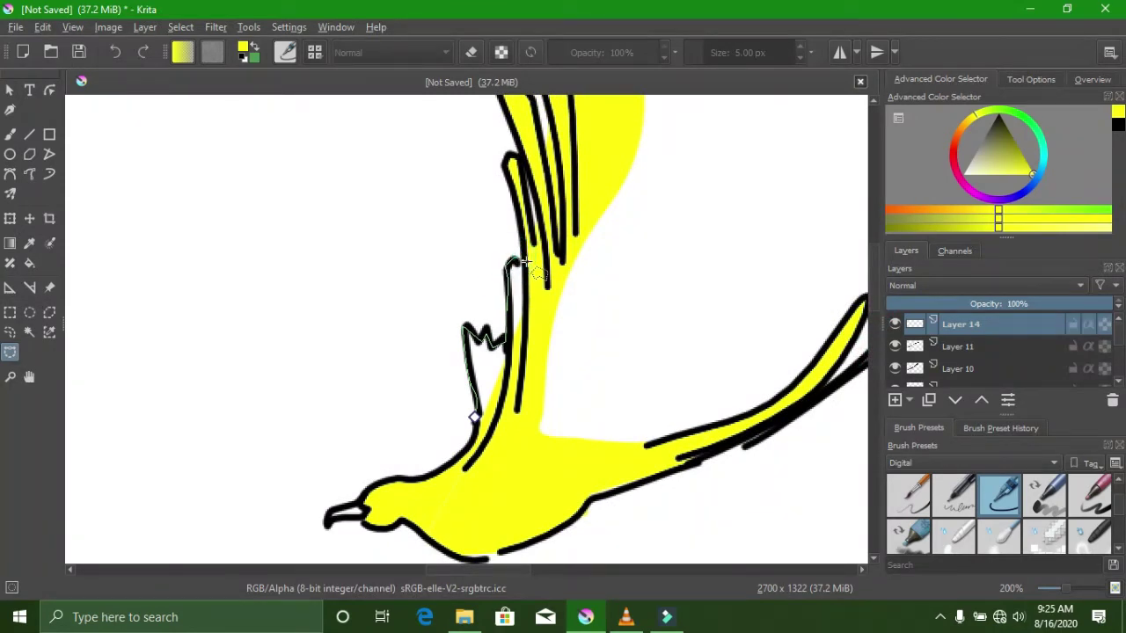
left_click(525, 263)
left_click(528, 357)
left_click(474, 418)
- Fill the selected small feathers with yellow, and fill the inside of the beak with black
left_click(33, 262)
left_click(515, 286)
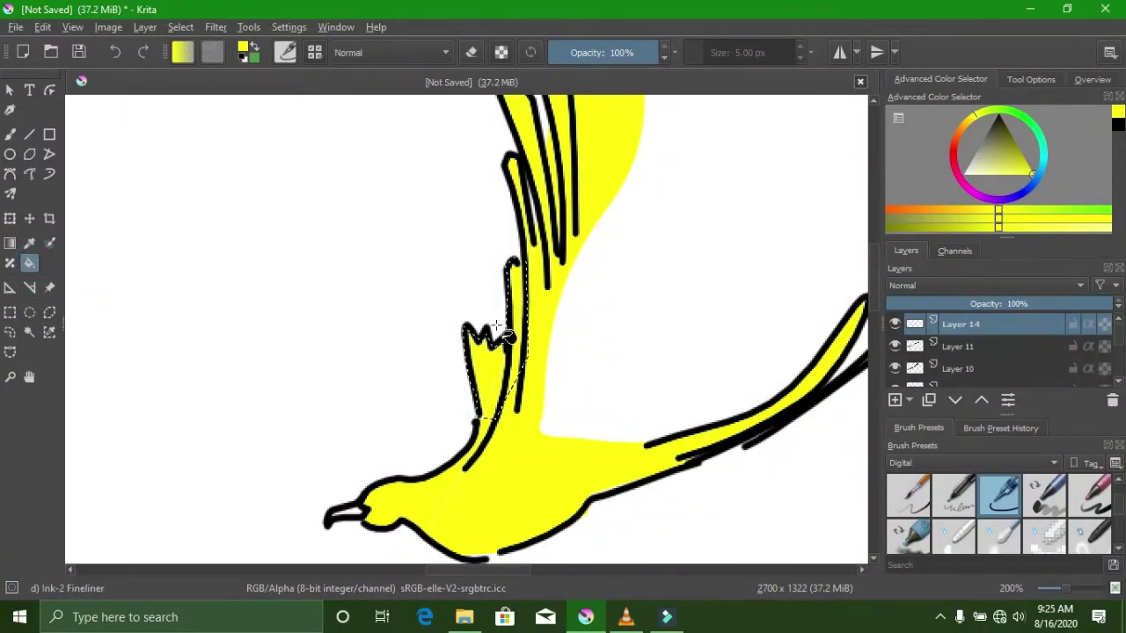
scroll(967, 374, "down", 2)
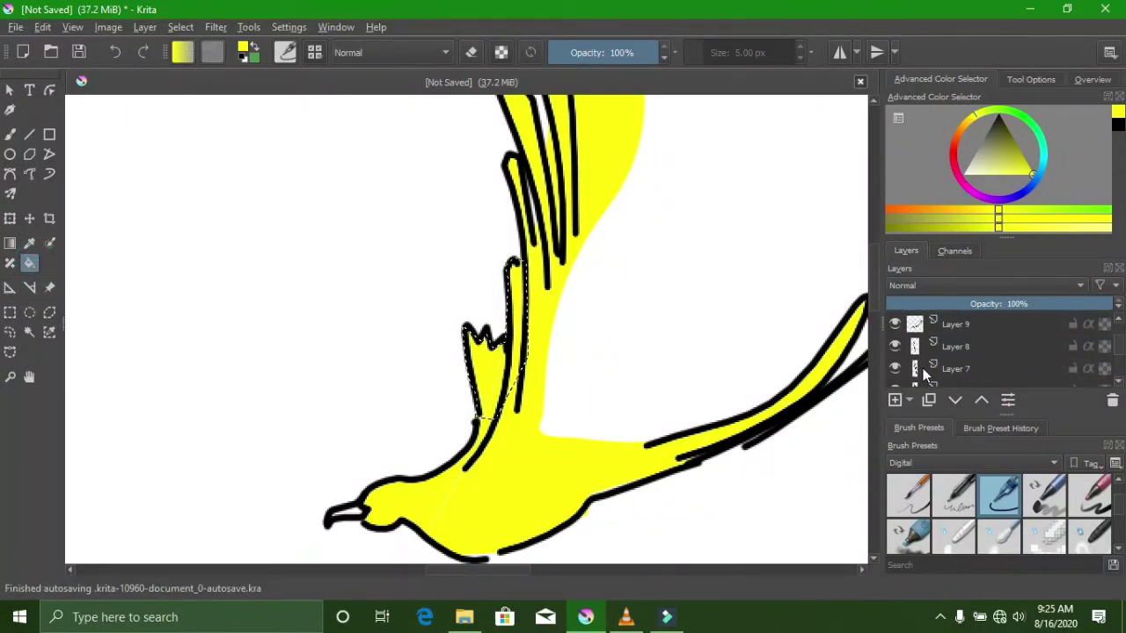
scroll(490, 445, "down", 2)
scroll(492, 453, "down", 1)
scroll(483, 444, "up", 1)
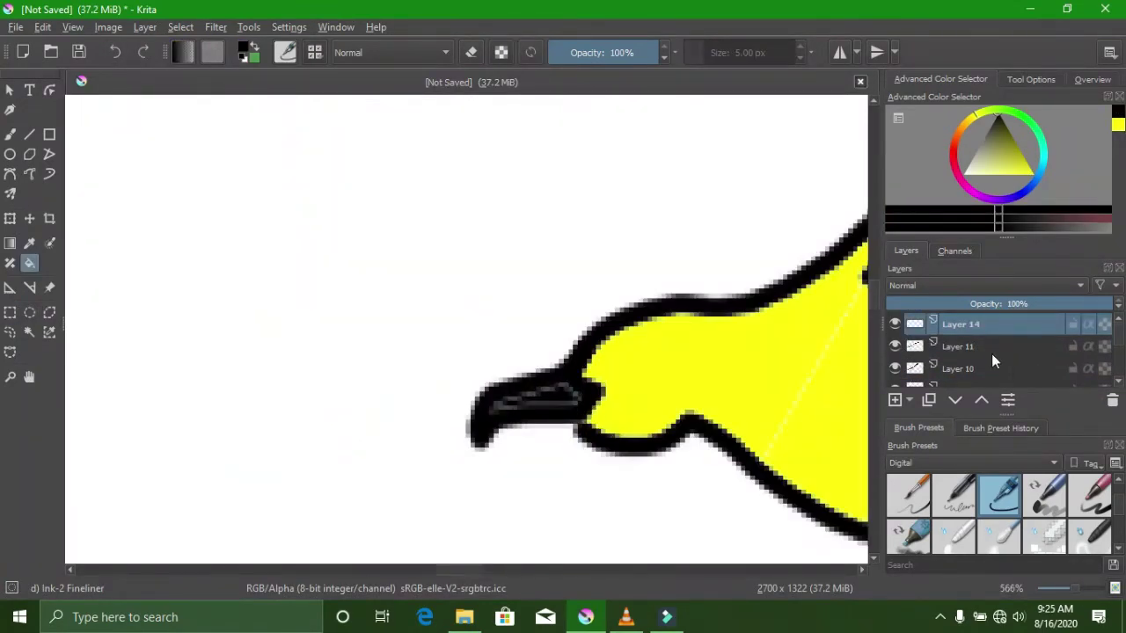
- Delete all the outline layers from Layer 11 down to Layer 2, keeping Layer 14 and Layer 1
left_click(991, 348)
left_click(1111, 401)
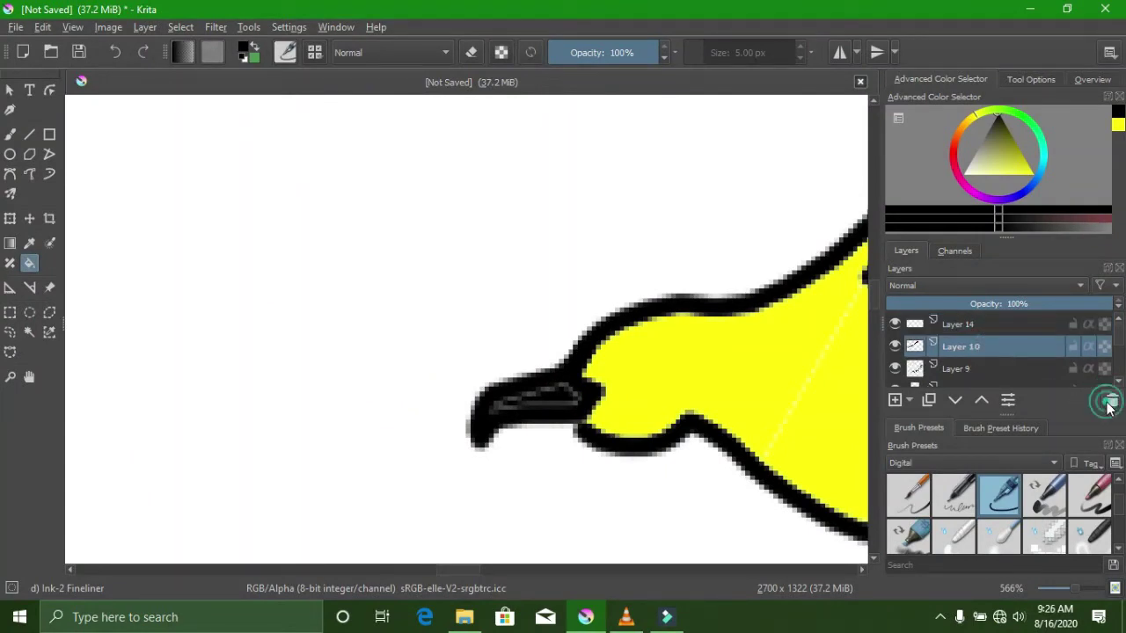
left_click(1110, 401)
left_click(1110, 401)
left_click(1110, 401)
left_click(1110, 401)
left_click(1109, 401)
left_click(1110, 401)
left_click(1110, 401)
left_click(1109, 401)
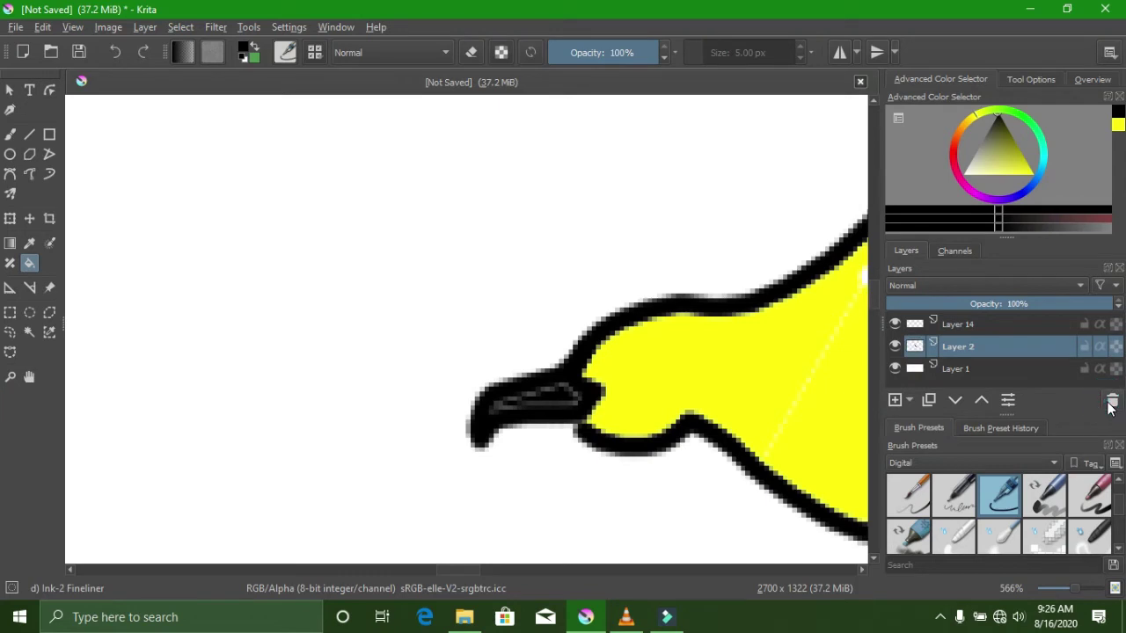
left_click(1109, 401)
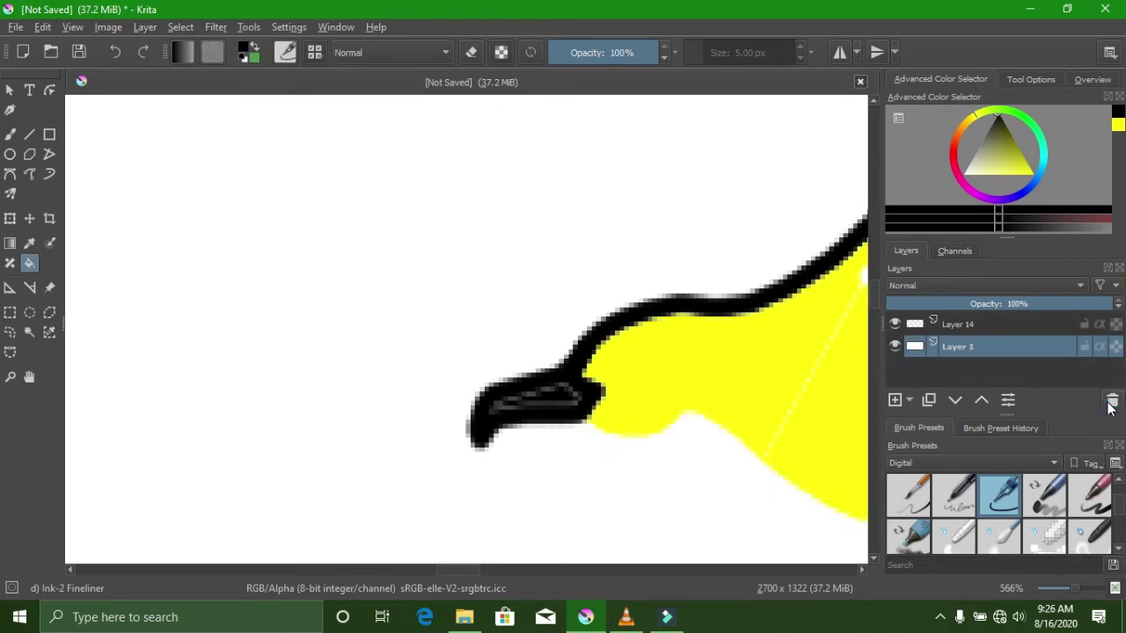
scroll(675, 336, "down", 10)
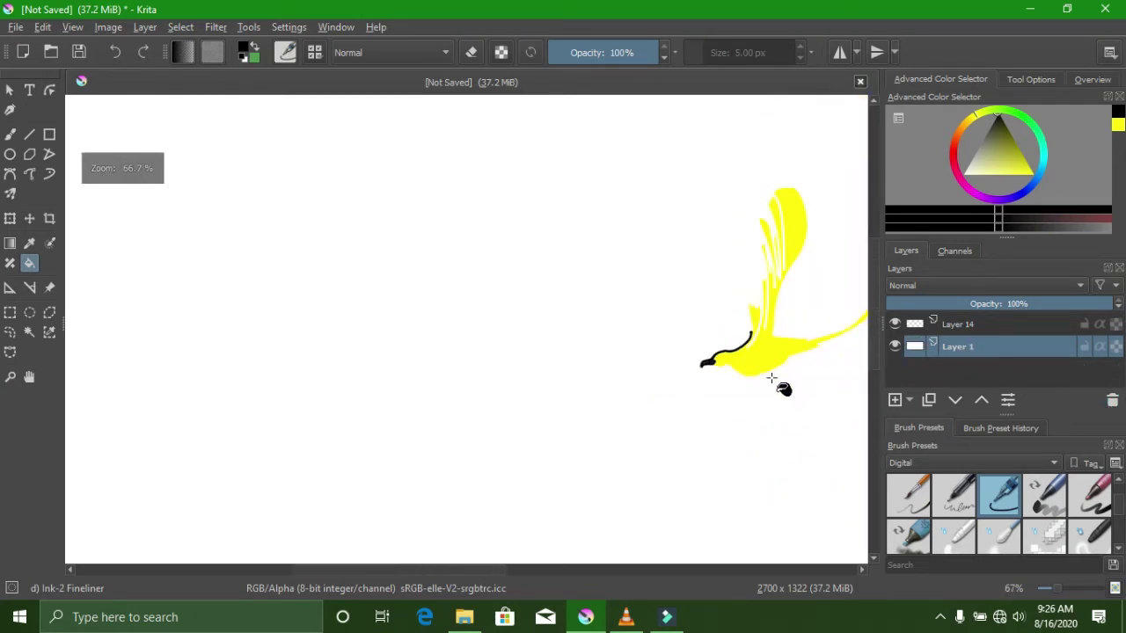
left_click_drag(505, 568, 551, 571)
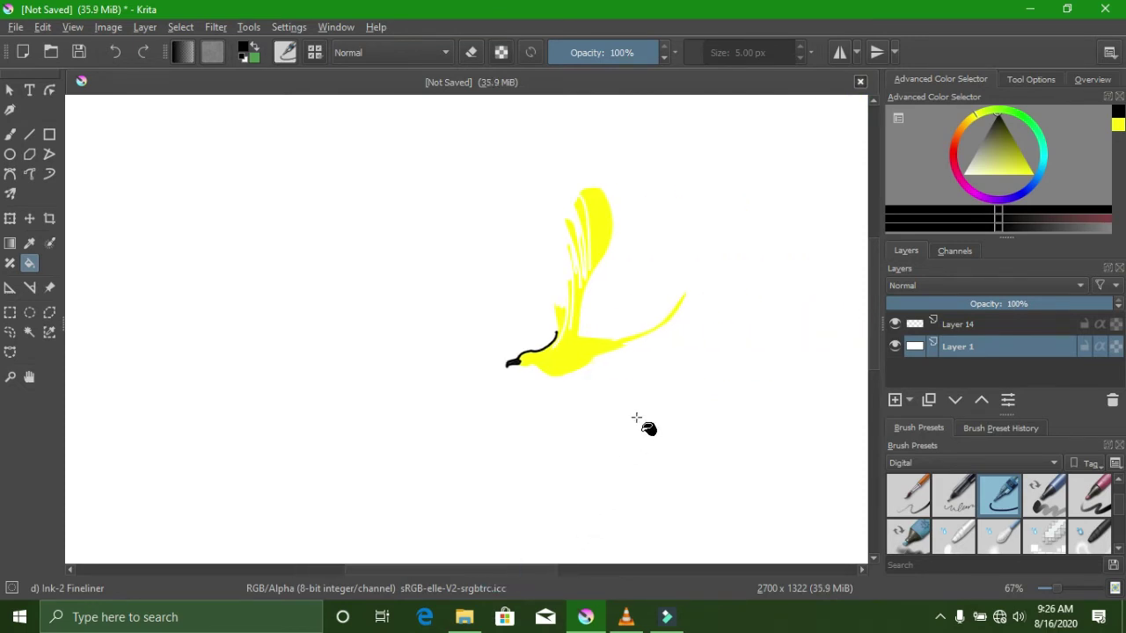
scroll(637, 419, "up", 1)
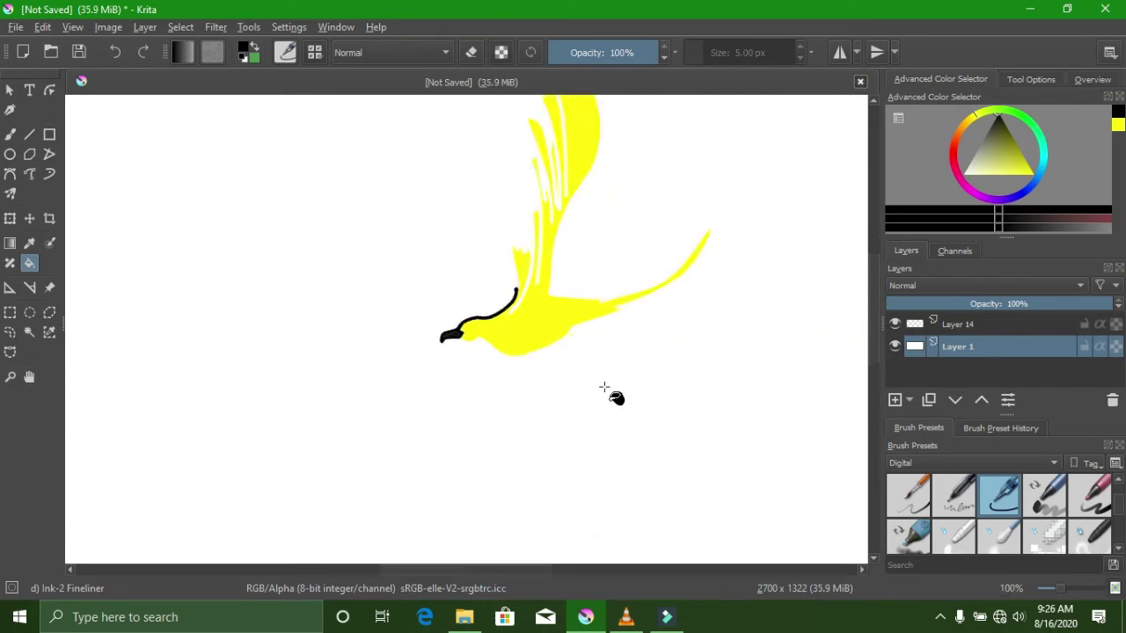
scroll(604, 387, "up", 1)
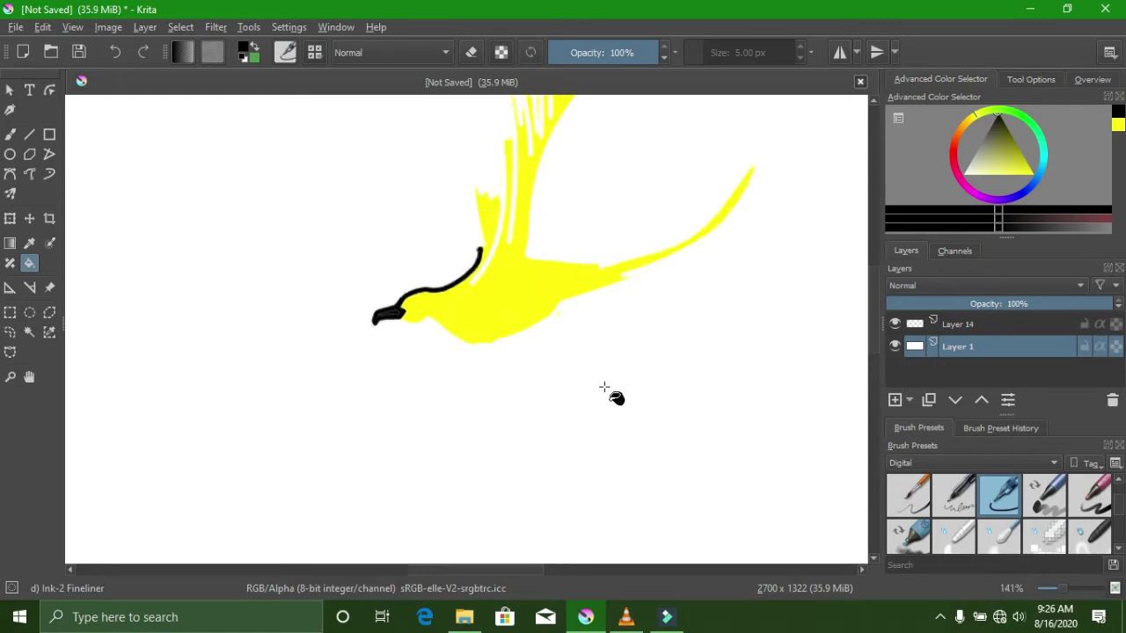
left_click(946, 327)
left_click(1110, 403)
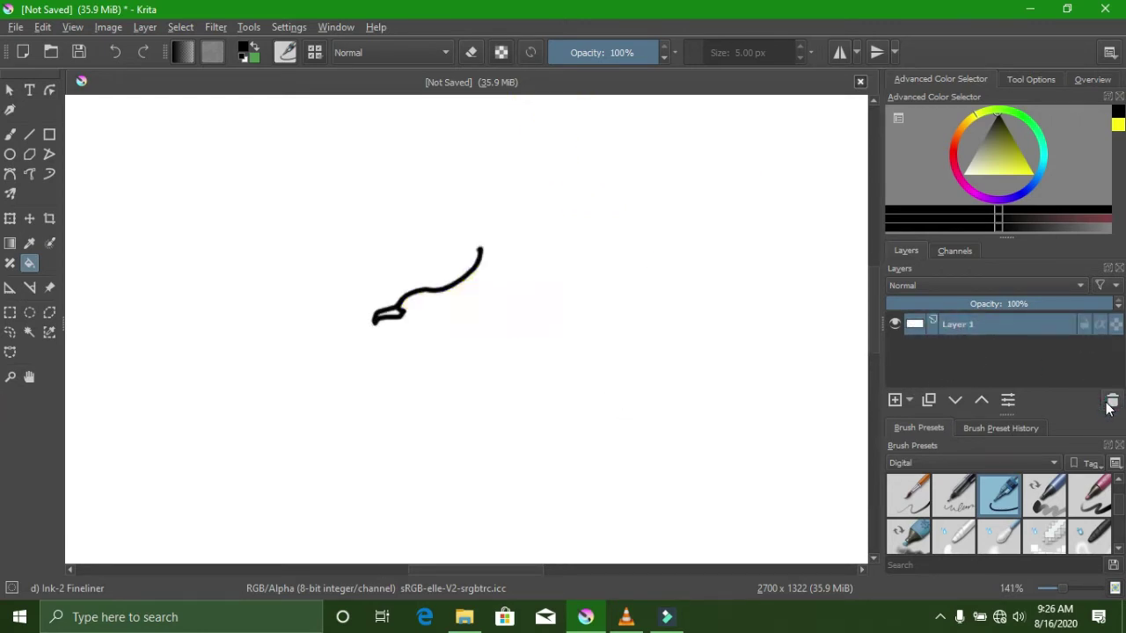
left_click(115, 51)
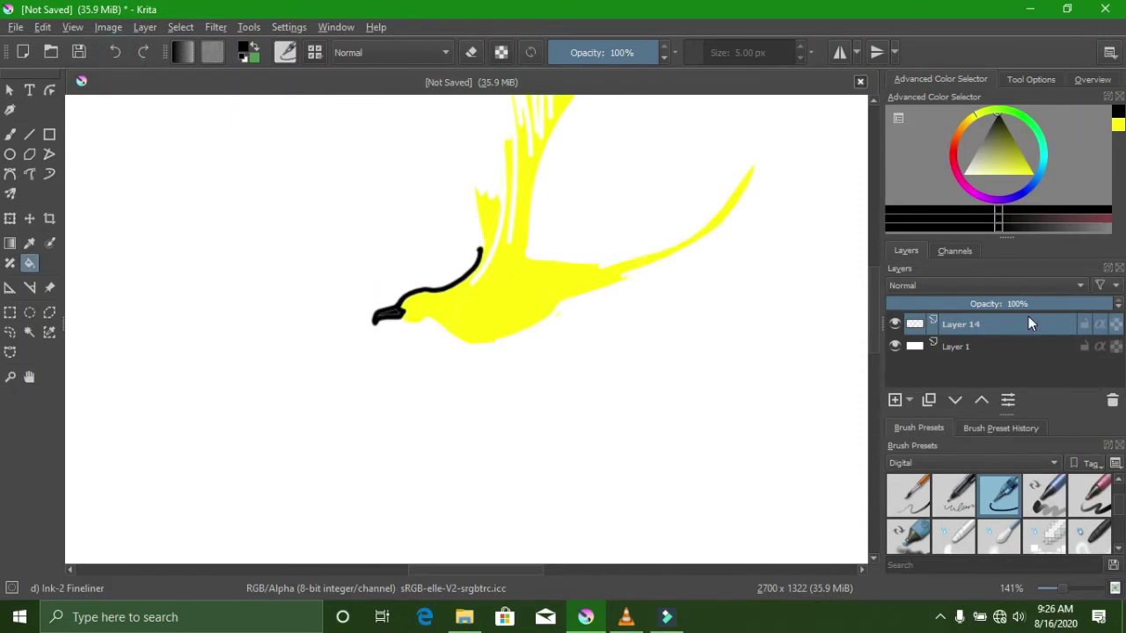
- Delete Layer 1 with the remaining head outline, and add a new layer beneath the hidden Layer 14
left_click(1024, 346)
left_click(1111, 400)
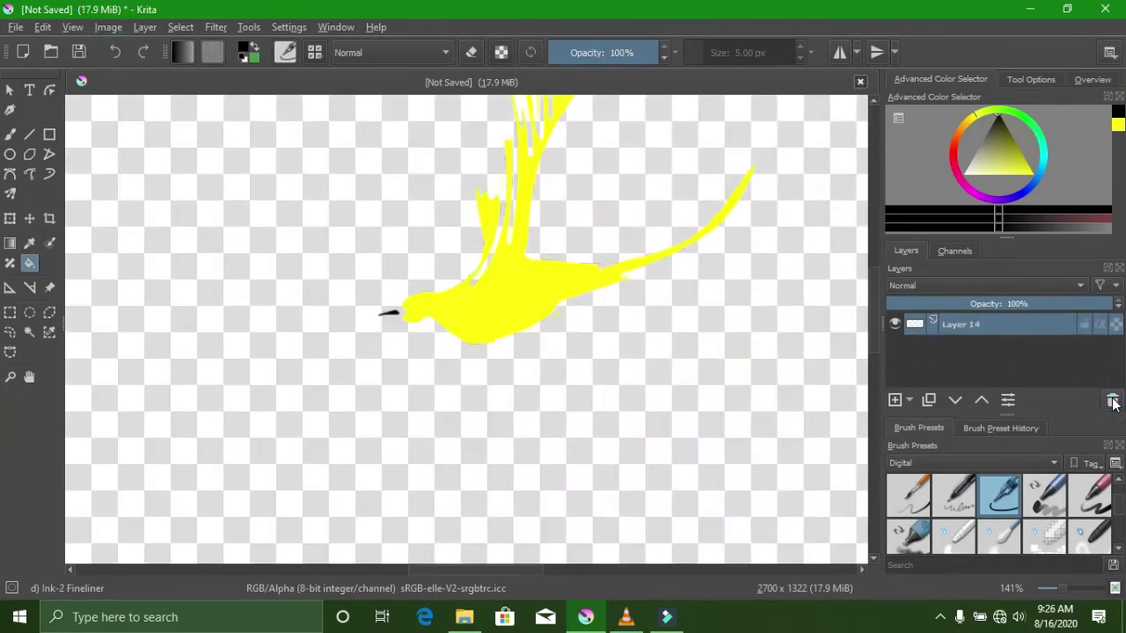
left_click(894, 401)
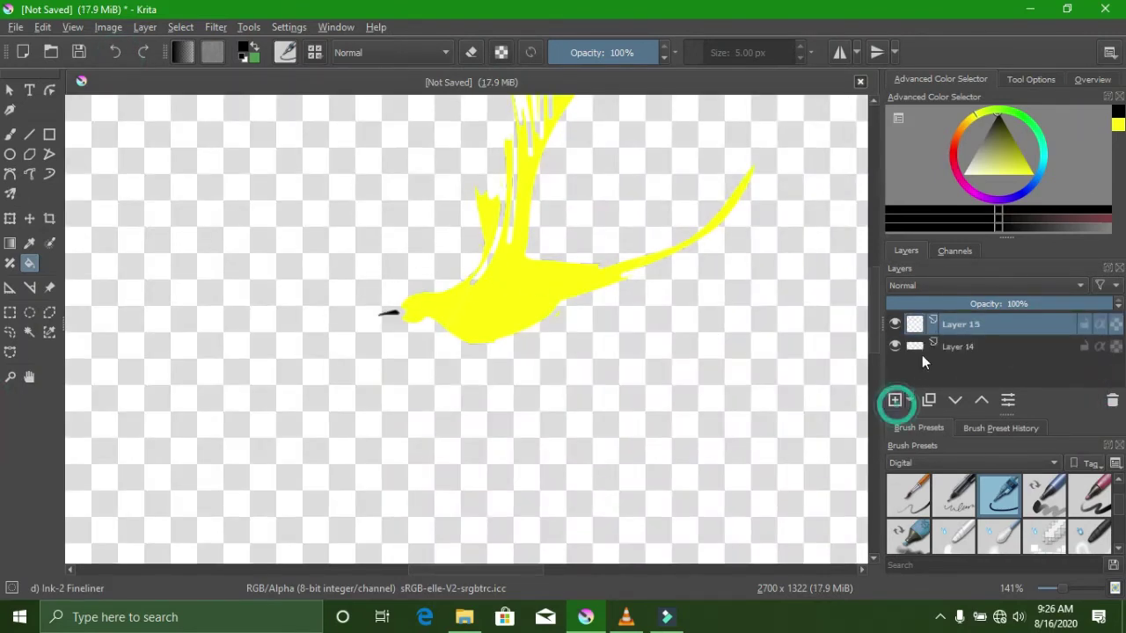
left_click(894, 349)
left_click_drag(896, 330, 941, 359)
- Fill the new bottom layer with white and make Layer 14 with the yellow bird visible again
left_click_drag(984, 176, 874, 185)
left_click(532, 305)
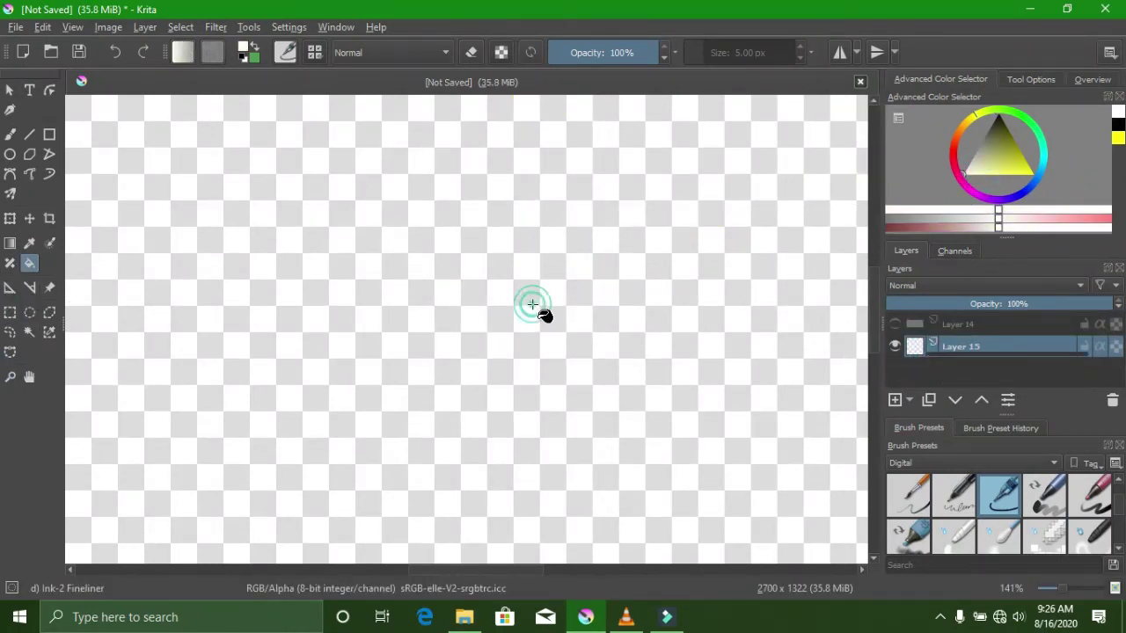
left_click(894, 323)
scroll(565, 276, "down", 5)
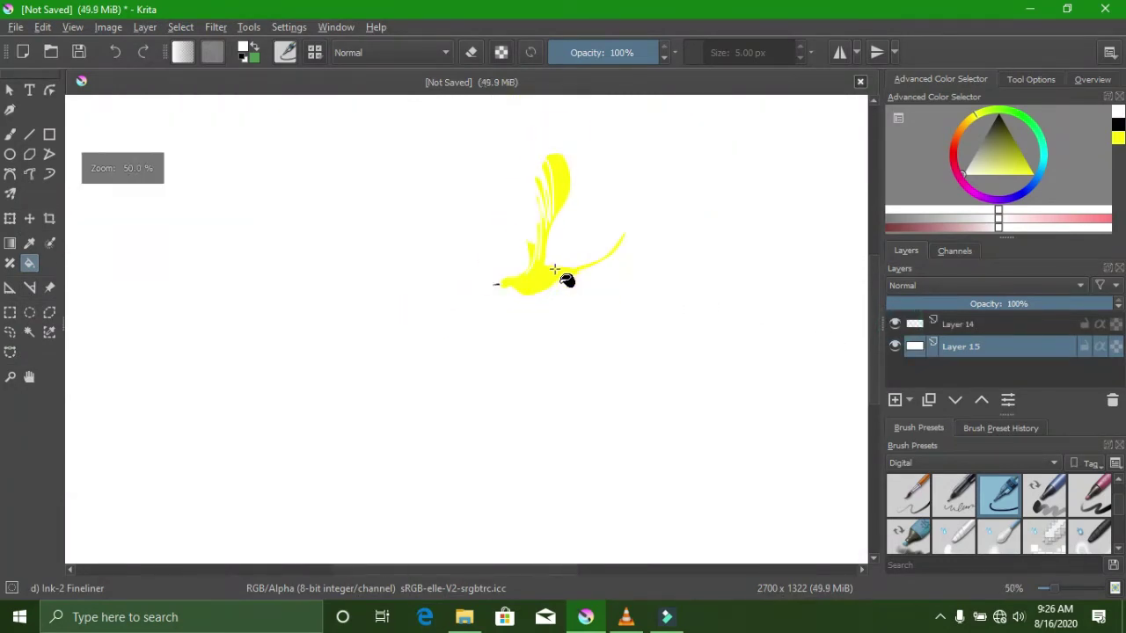
scroll(558, 268, "up", 3)
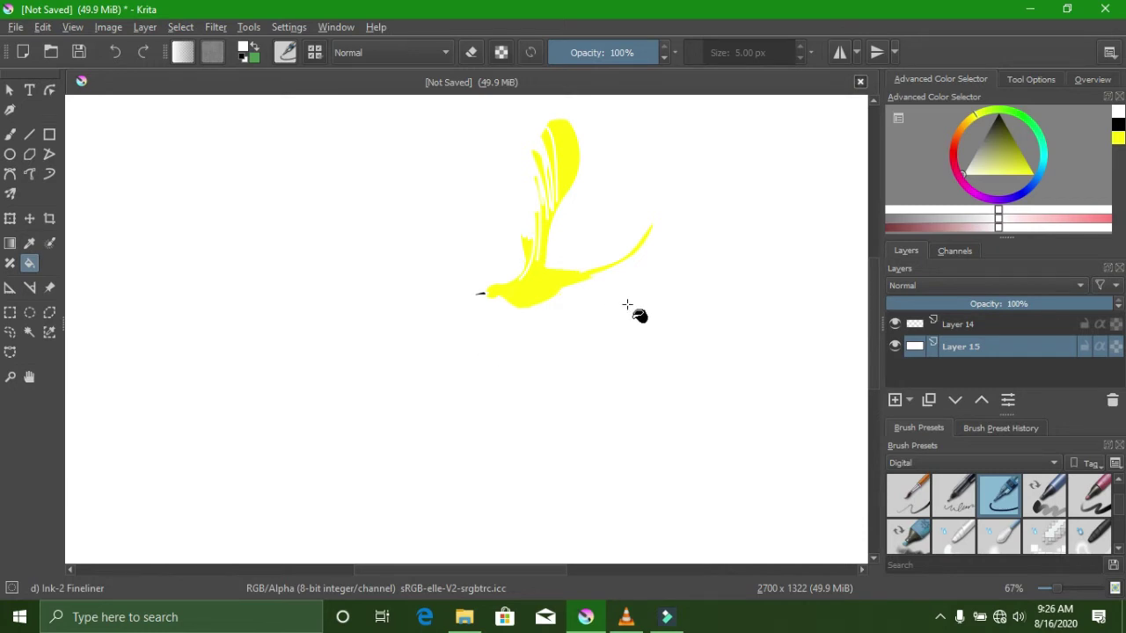
scroll(627, 305, "up", 2)
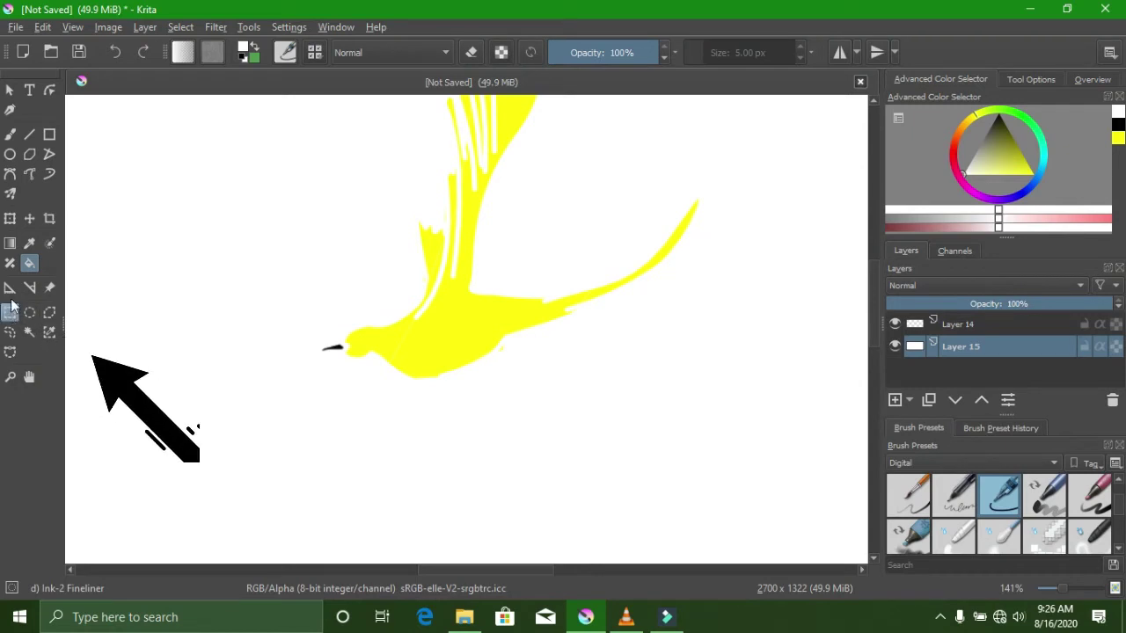
- Select all the yellow areas of the bird on Layer 14 by similar color, and activate the Gradient tool
left_click(48, 331)
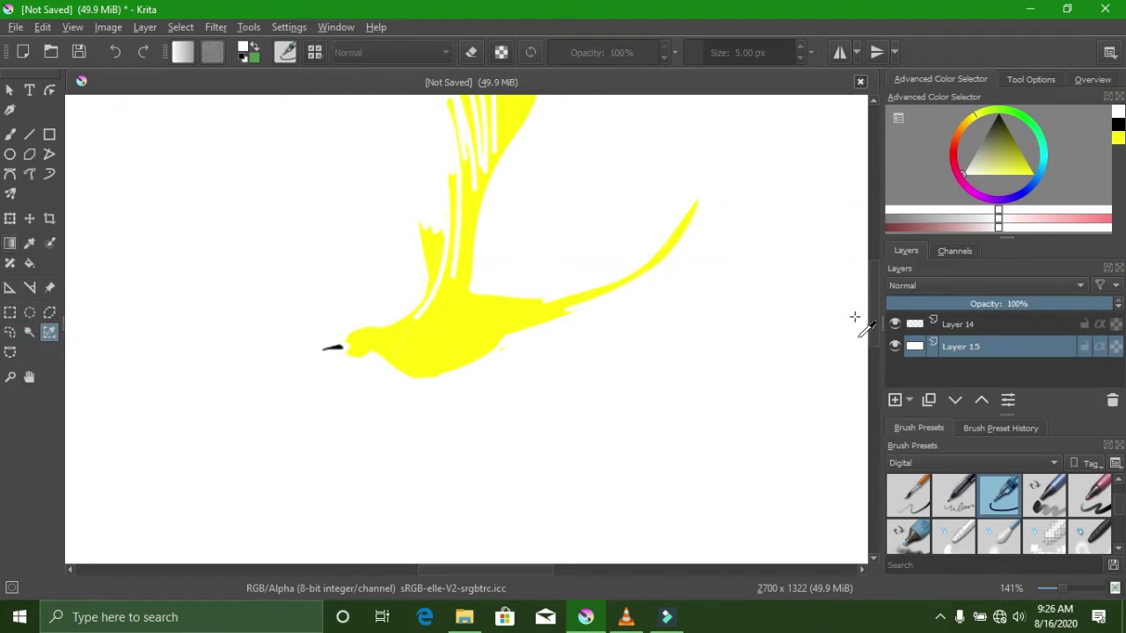
left_click(997, 326)
left_click(461, 329)
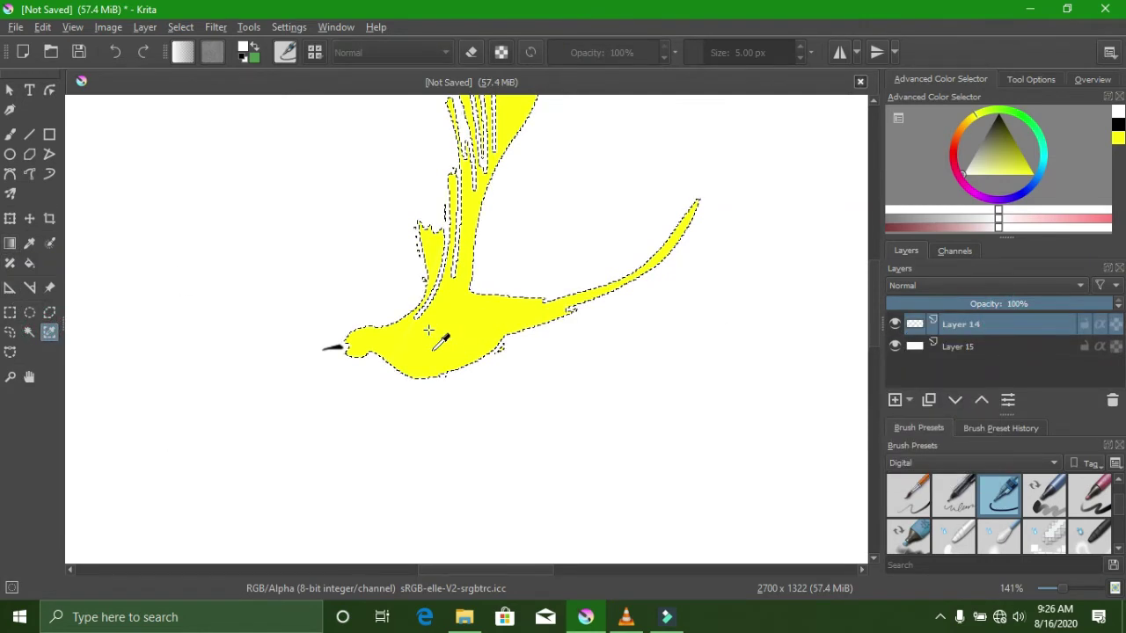
left_click(10, 243)
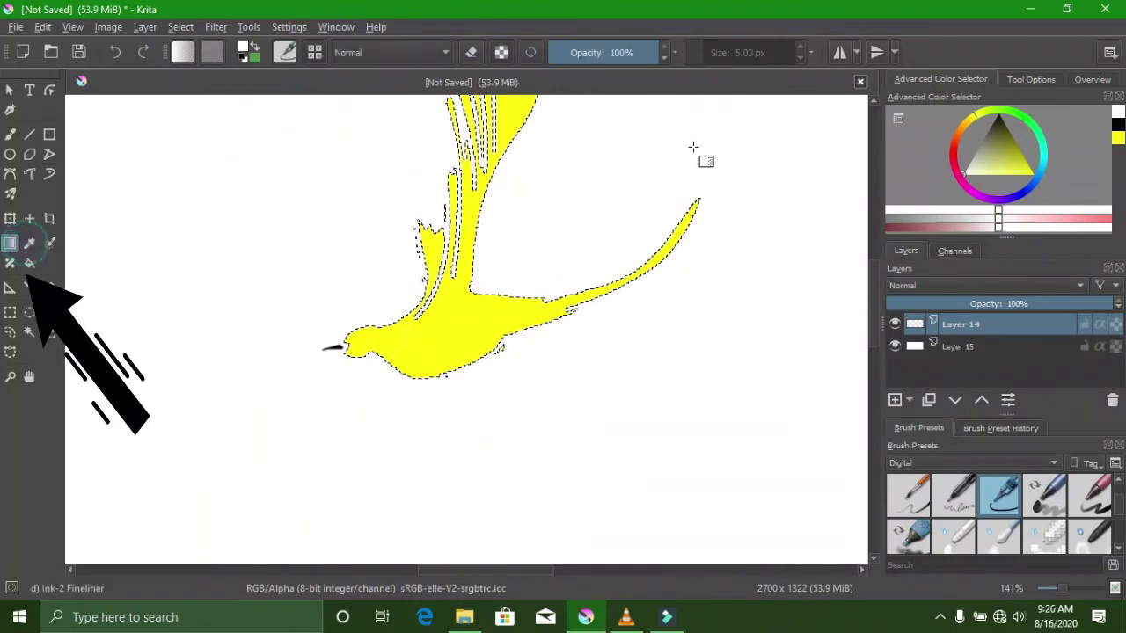
- Try shading the bird's tail with a slightly darker yellow gradient
left_click(1028, 163)
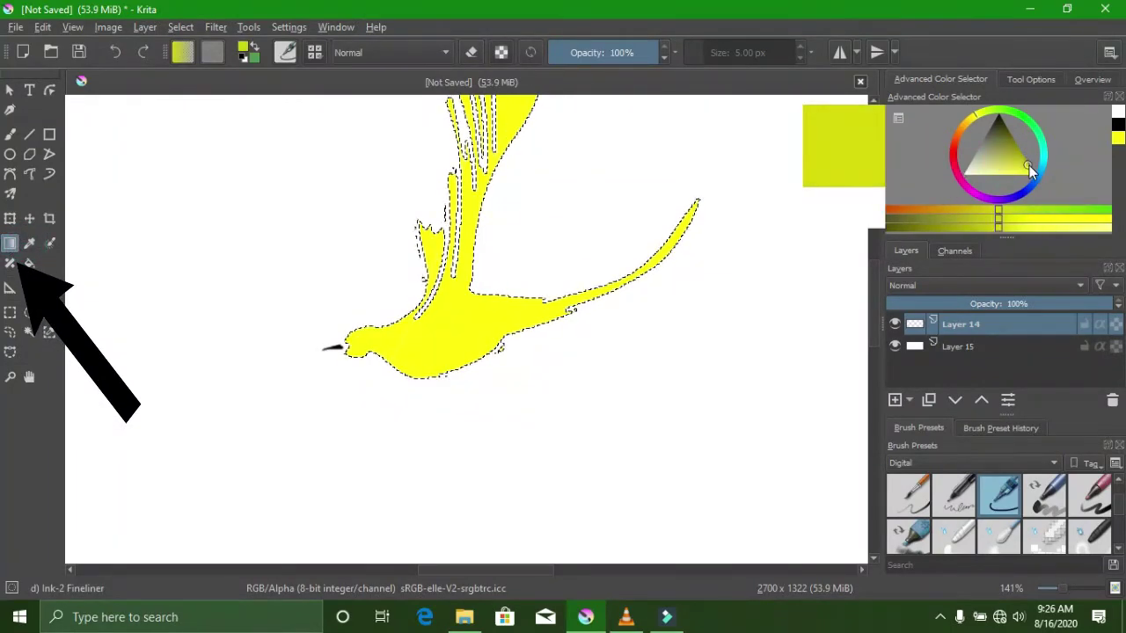
key("XF86AudioLowerVolume")
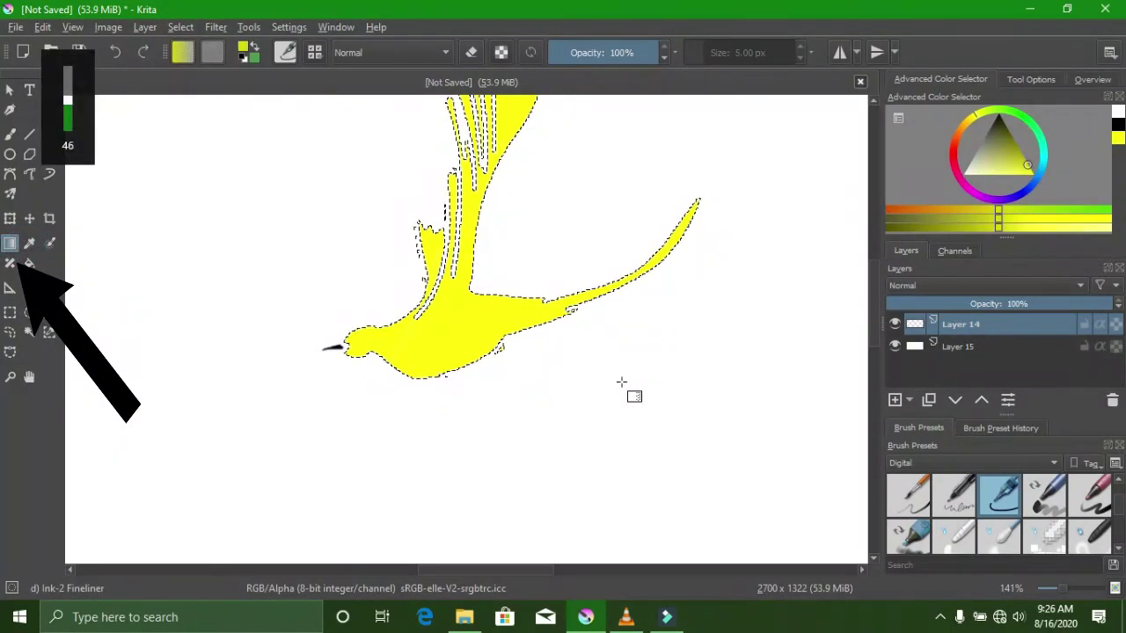
key("XF86AudioLowerVolume")
key("XF86AudioLowerVolume")
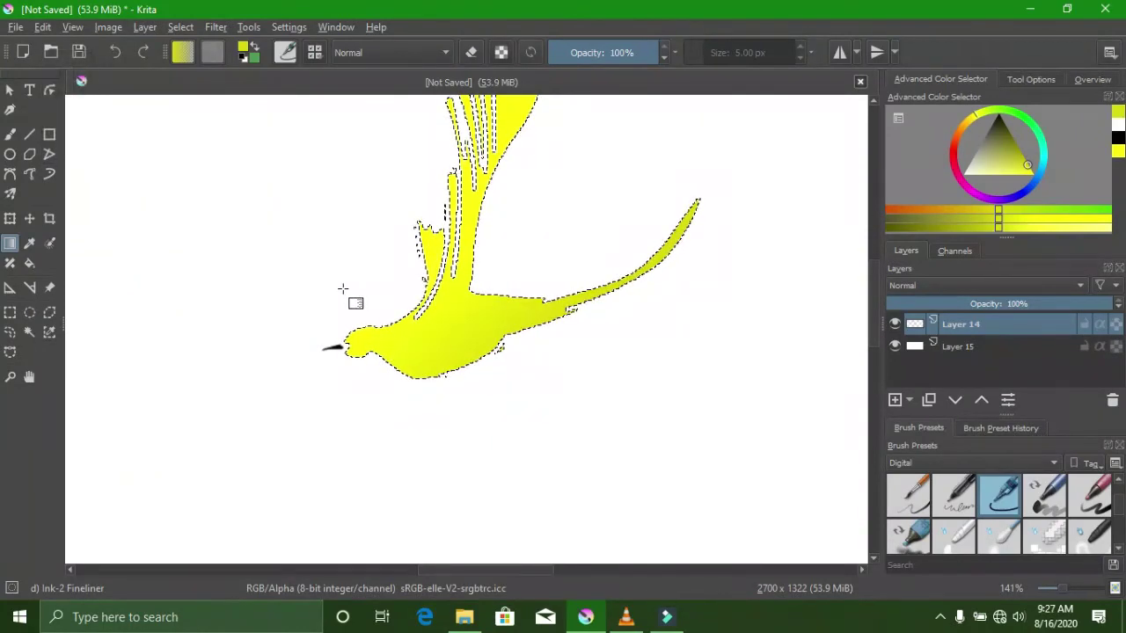
- Apply a red gradient fading into the yellow at the wing tip and at the tail tip
scroll(484, 220, "down", 3)
scroll(453, 154, "up", 2)
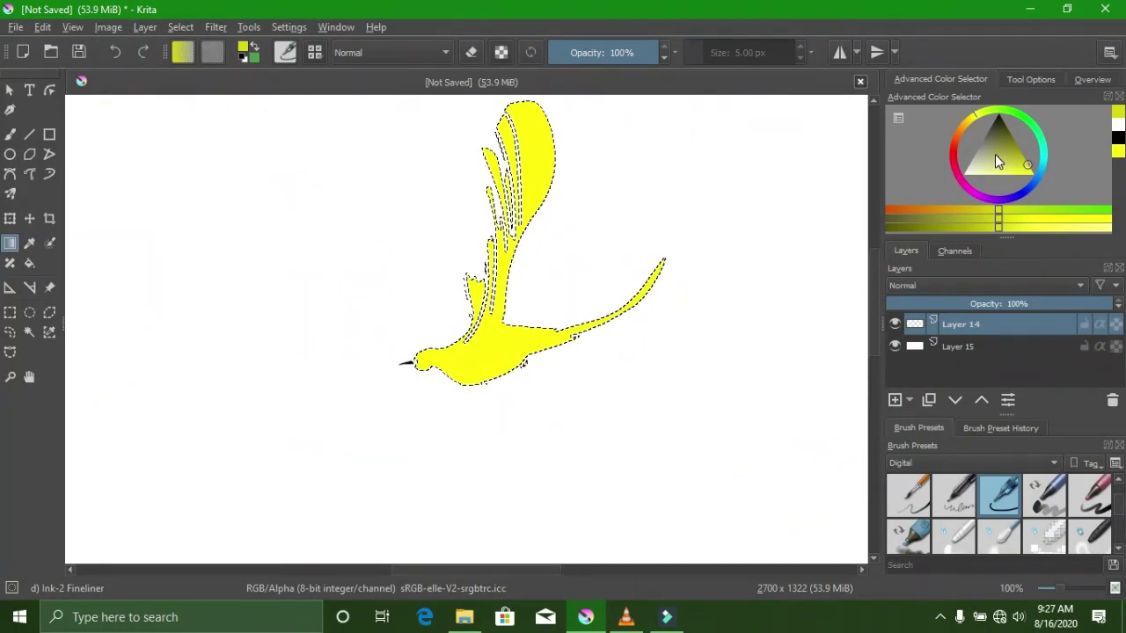
left_click(953, 149)
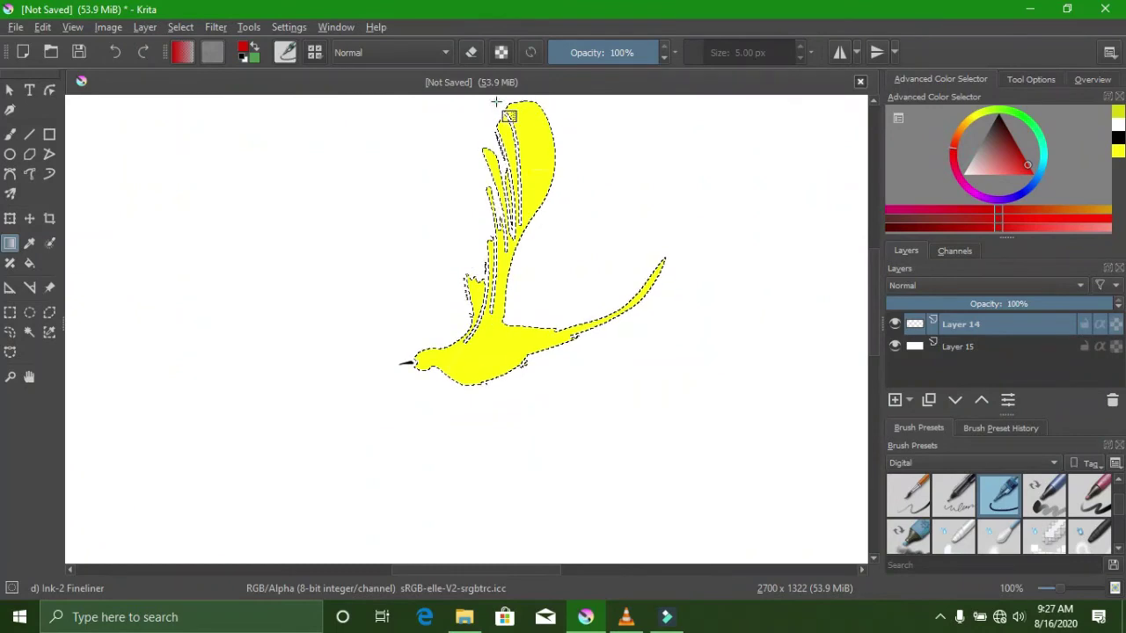
left_click_drag(496, 102, 534, 156)
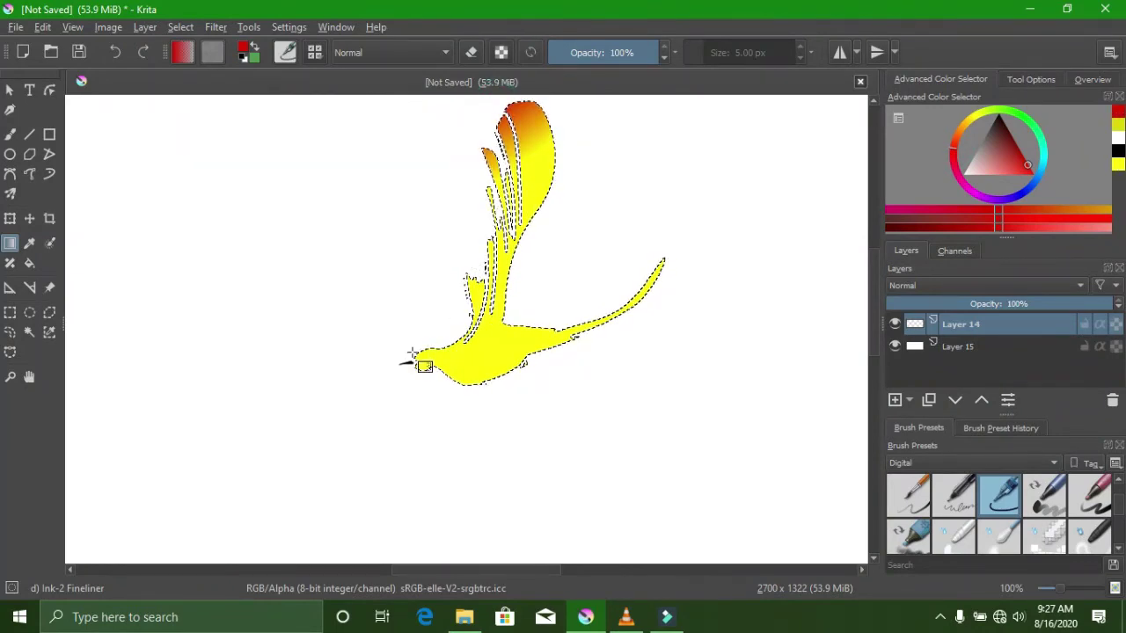
left_click_drag(666, 264, 533, 307)
- Clear the selection around the bird
scroll(357, 247, "down", 3)
scroll(421, 220, "up", 2)
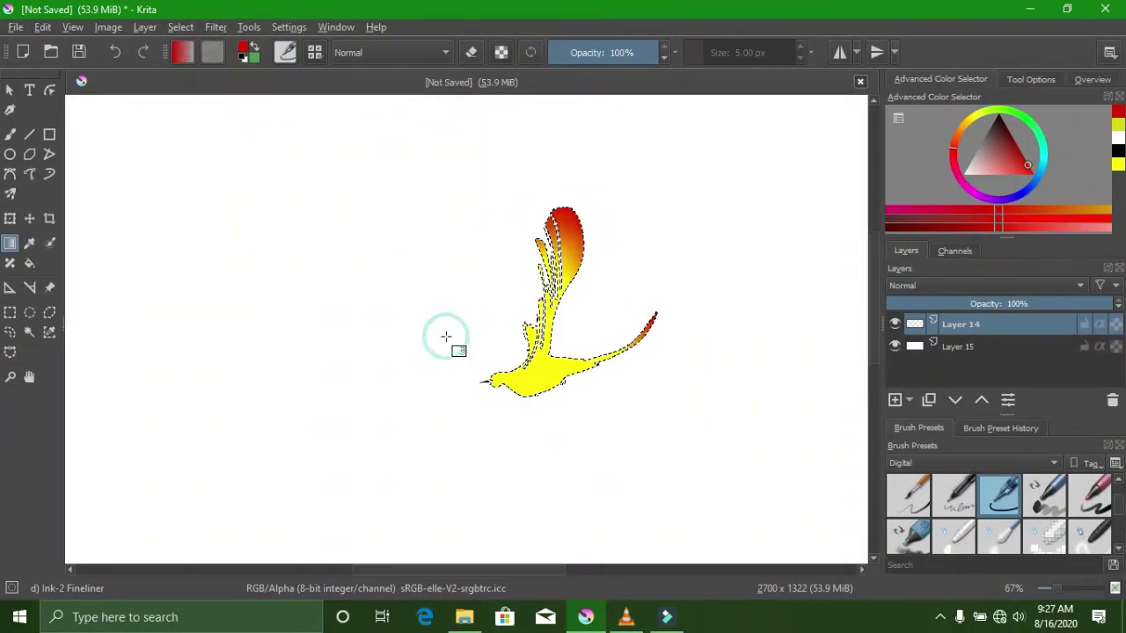
left_click(11, 353)
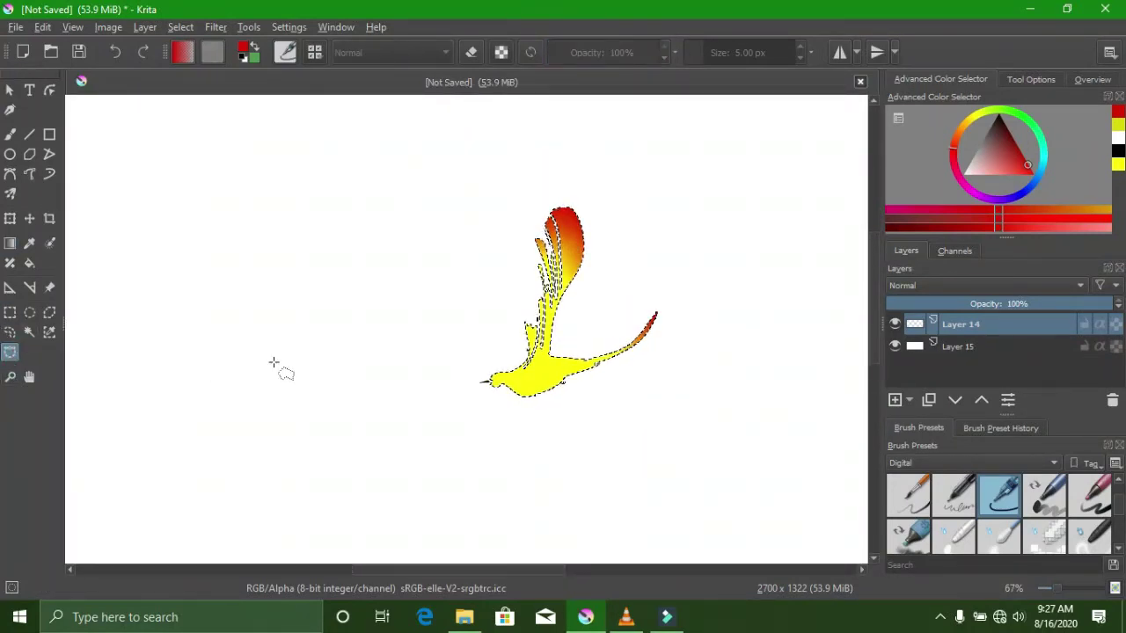
left_click(9, 314)
right_click(164, 297)
left_click(199, 304)
- Draw a black circle outline around the bird's wing on new Layer 16, and nudge it into place
scroll(422, 334, "down", 1)
scroll(435, 303, "up", 1)
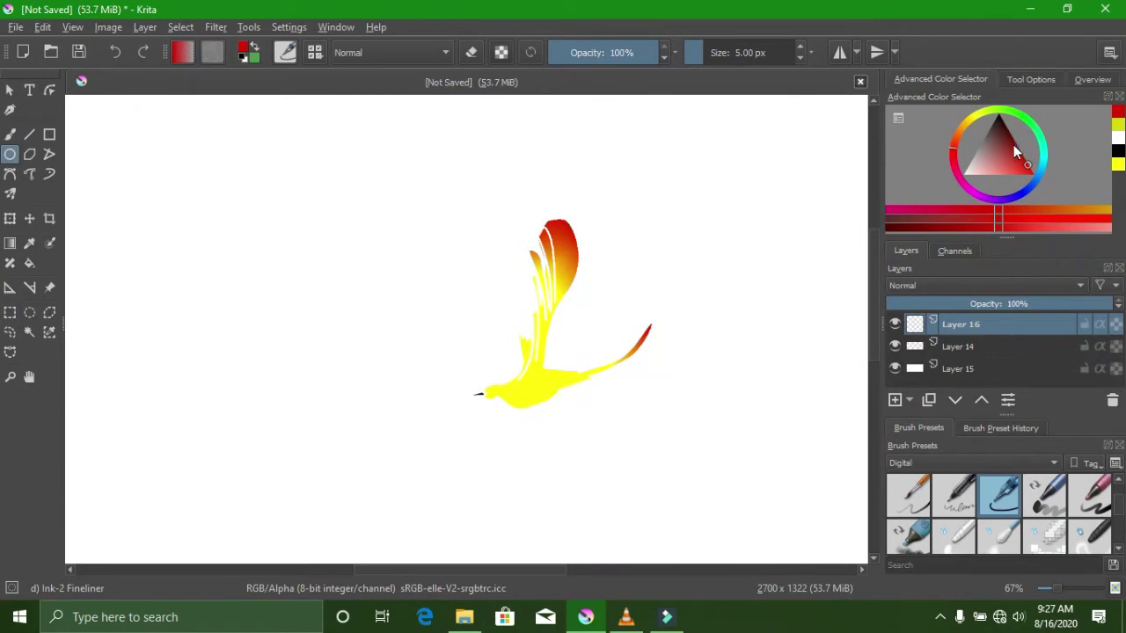
left_click_drag(991, 143, 998, 115)
left_click_drag(405, 206, 659, 457)
left_click(116, 49)
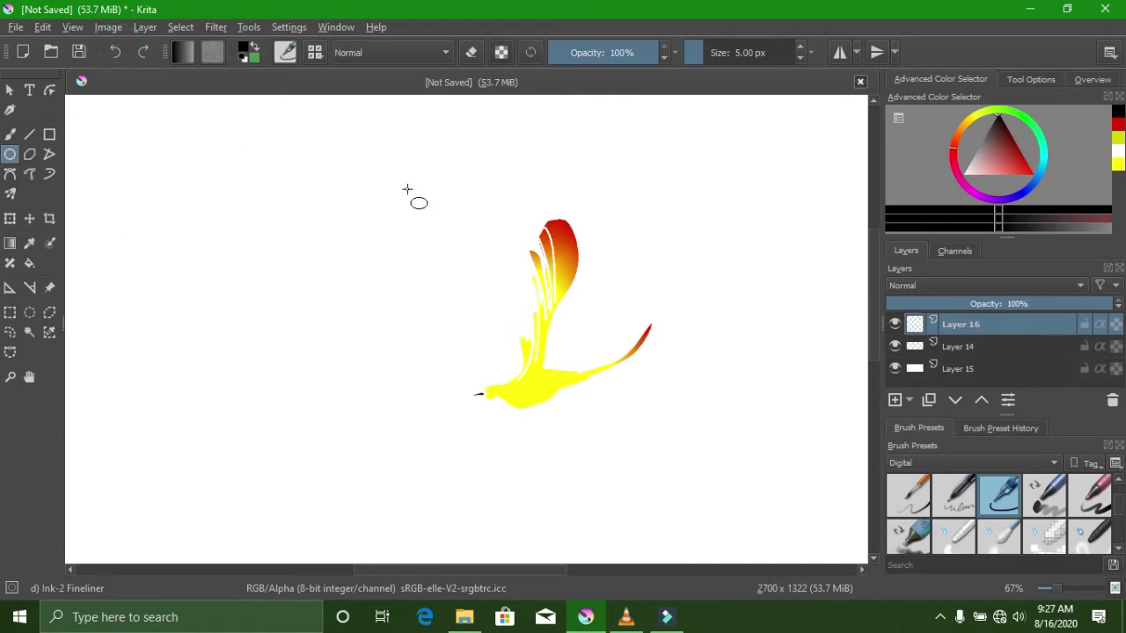
mouse_move(407, 188)
left_mouse_down()
mouse_move(541, 357)
mouse_move(610, 380)
mouse_move(602, 387)
left_mouse_up()
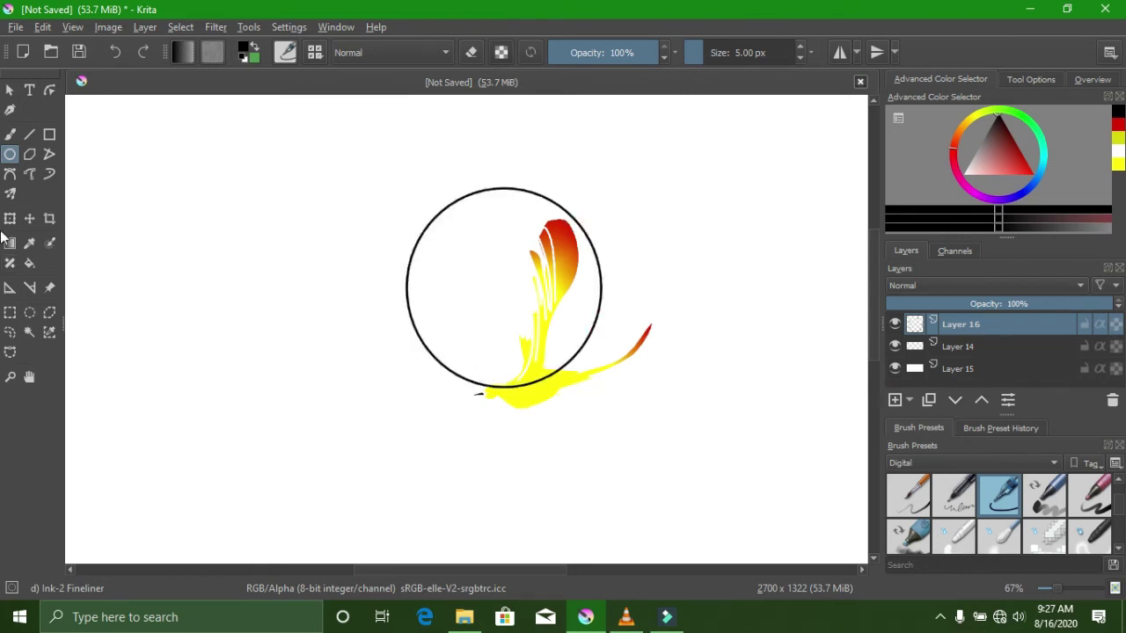
left_click(29, 218)
left_click_drag(438, 291, 452, 291)
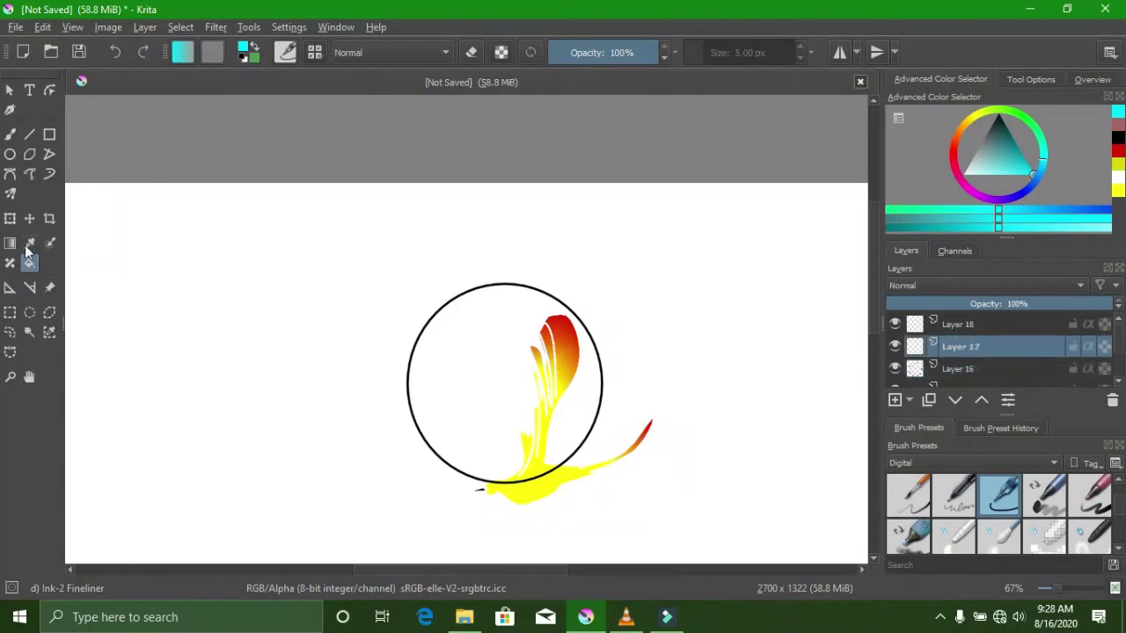
- Move the bird on Layer 14 upward so its body sits inside the circle and its wing tip extends above it
left_click(894, 354)
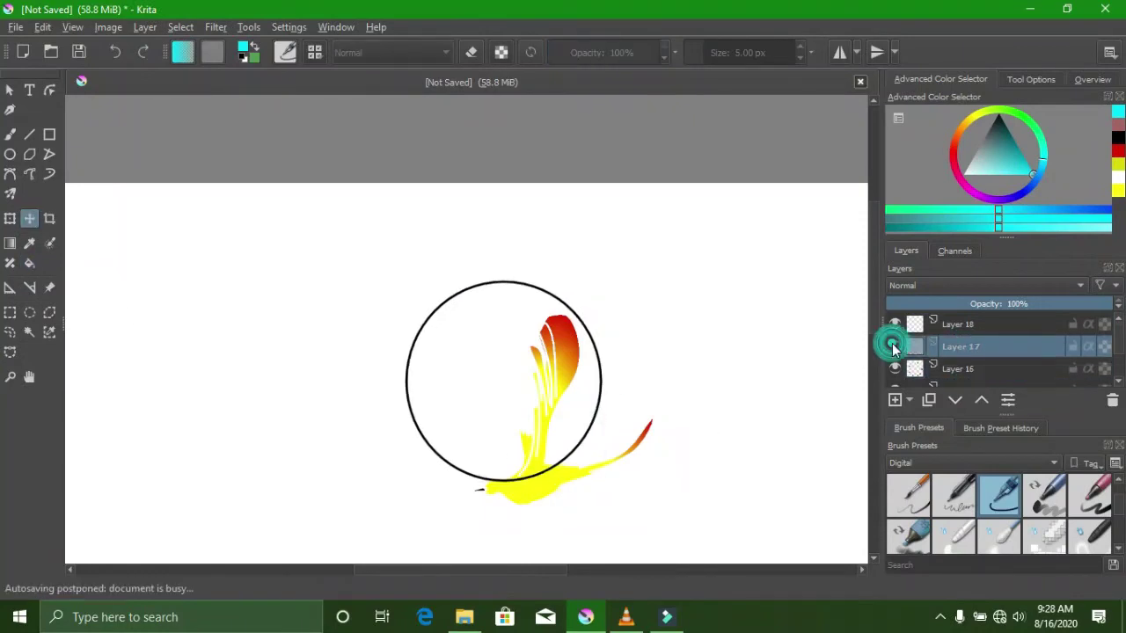
key("t")
left_click_drag(521, 381, 483, 327)
- Fill the circle's interior on both sides of the bird's wing with cyan on new Layer 19
left_click(29, 262)
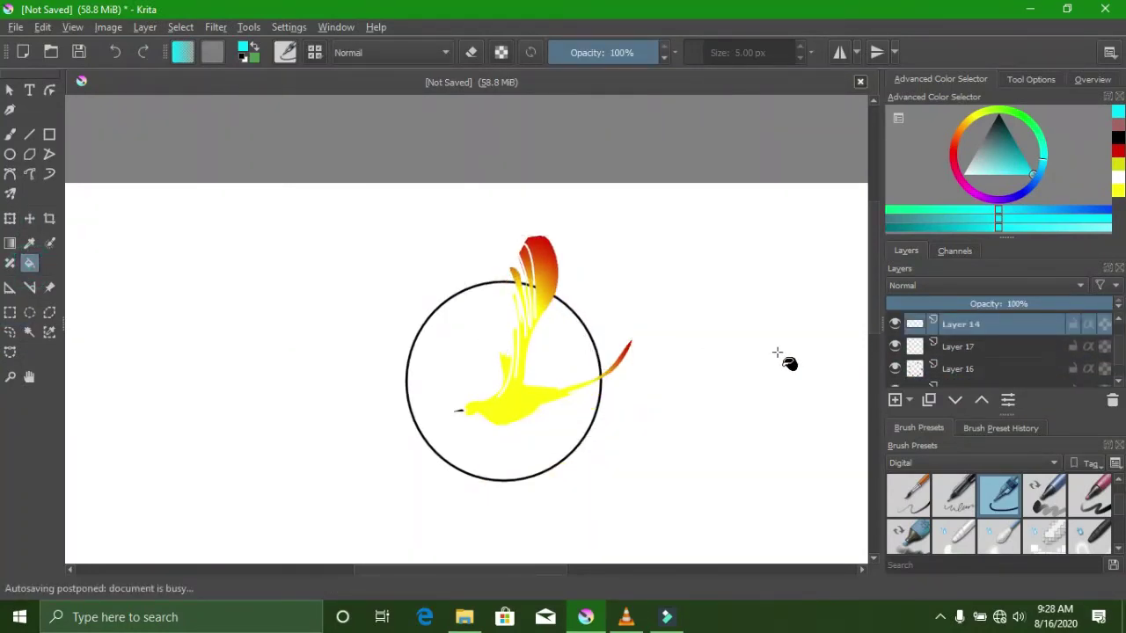
scroll(949, 365, "up", 1)
scroll(917, 377, "down", 2)
scroll(917, 377, "up", 2)
left_click(942, 326)
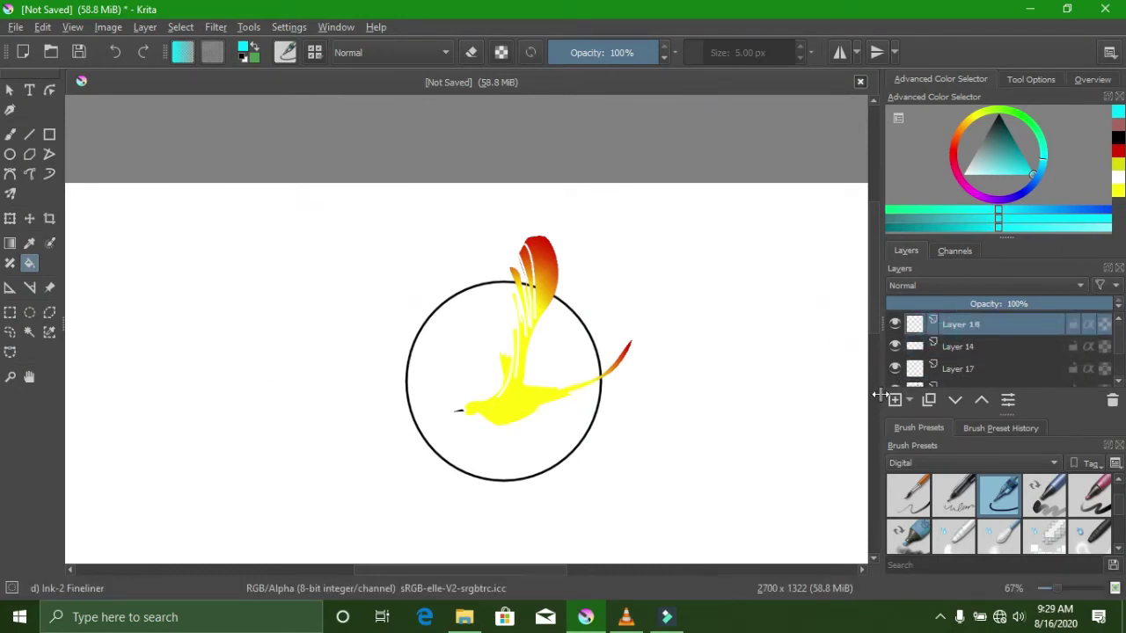
left_click(454, 375)
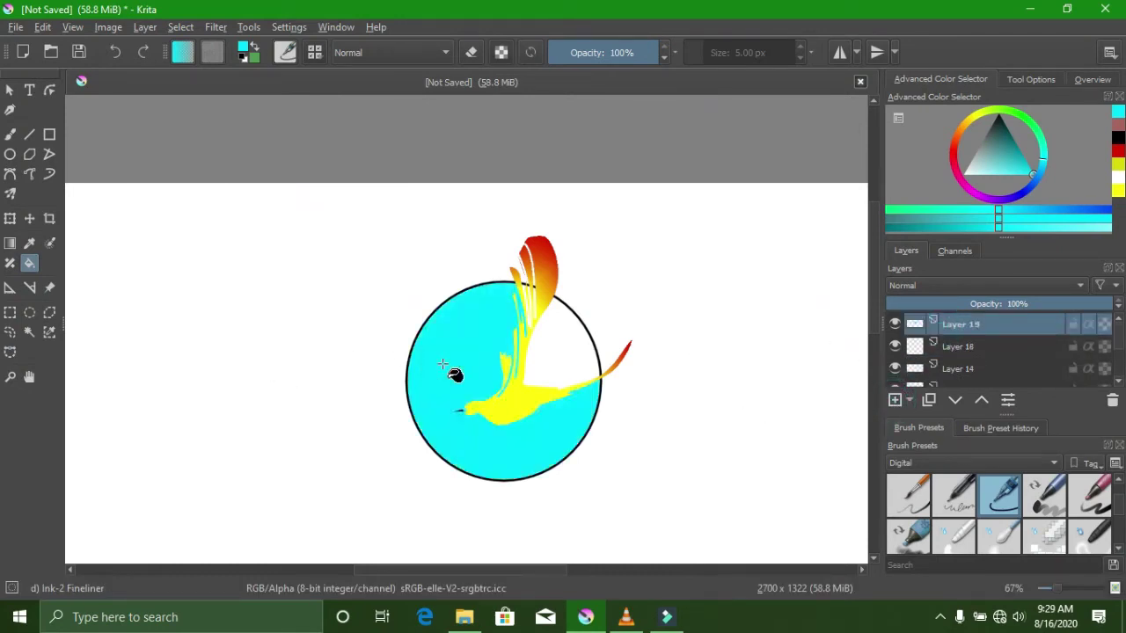
left_click(548, 358)
- Fill the white gaps between the wing feathers inside the circle with cyan, and undo the last fill
scroll(456, 331, "down", 2)
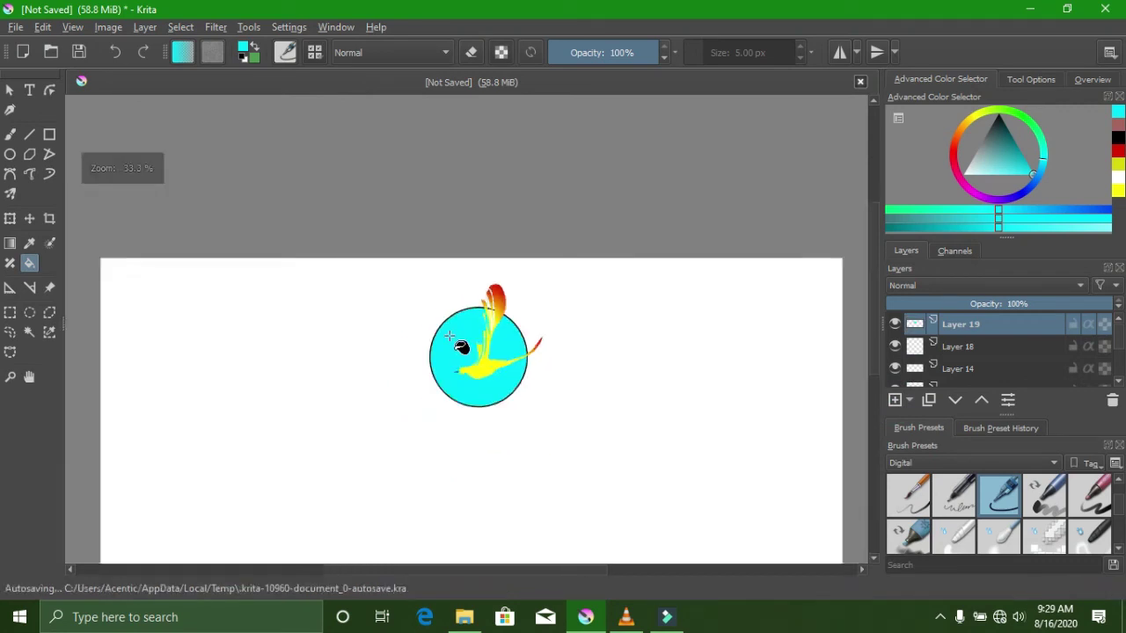
scroll(454, 336, "up", 3)
scroll(535, 293, "up", 6)
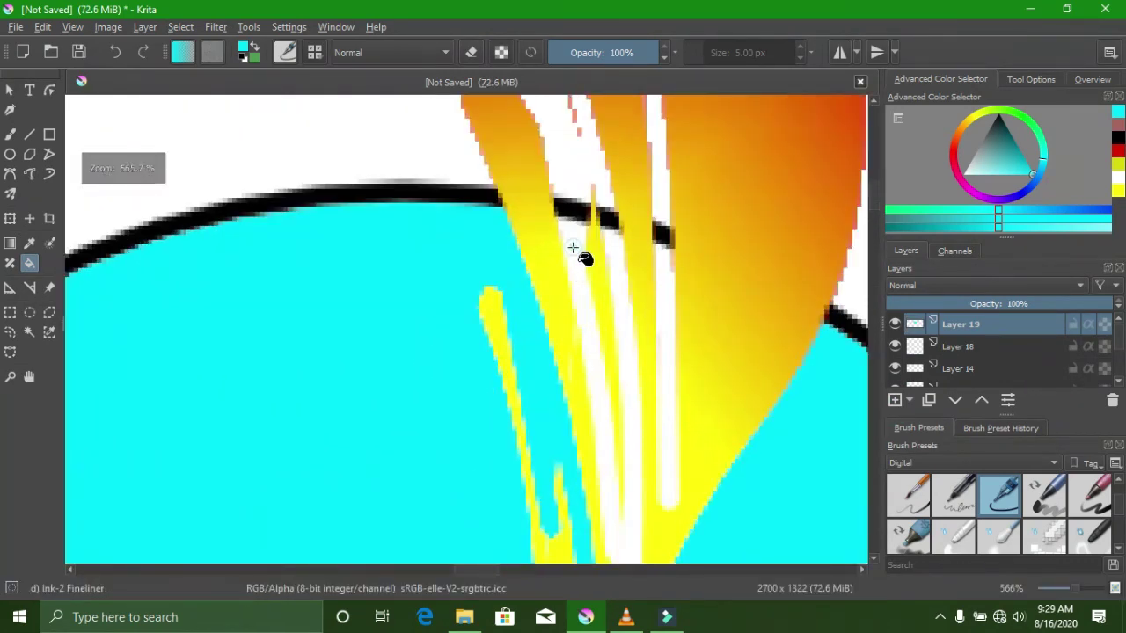
scroll(528, 290, "down", 1)
left_click(458, 293)
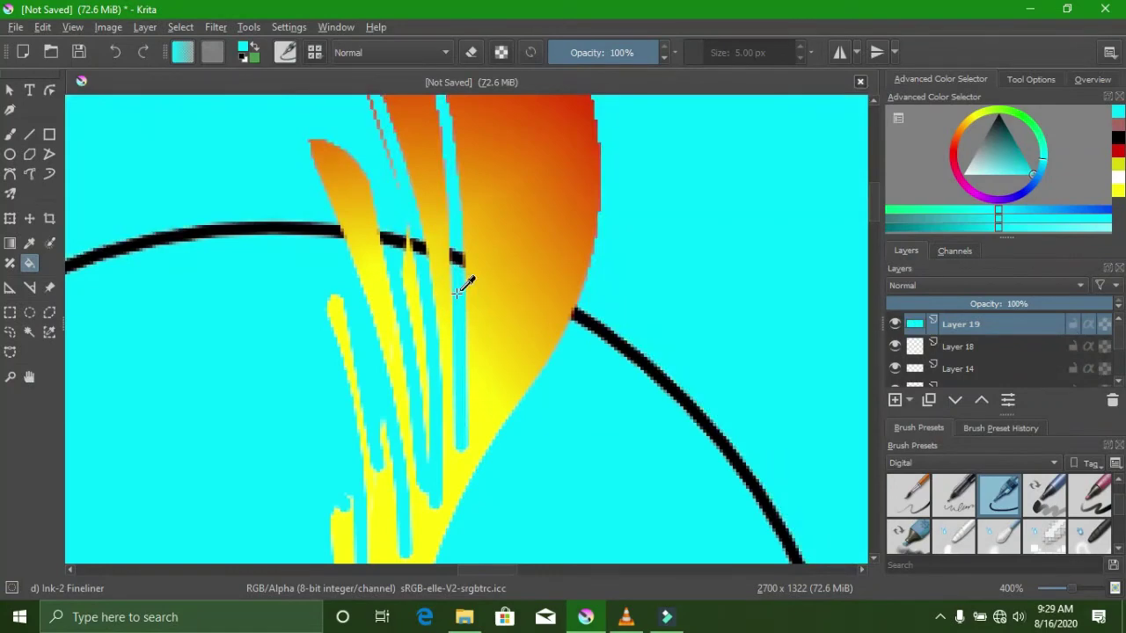
key("ctrl+z")
scroll(465, 326, "down", 5)
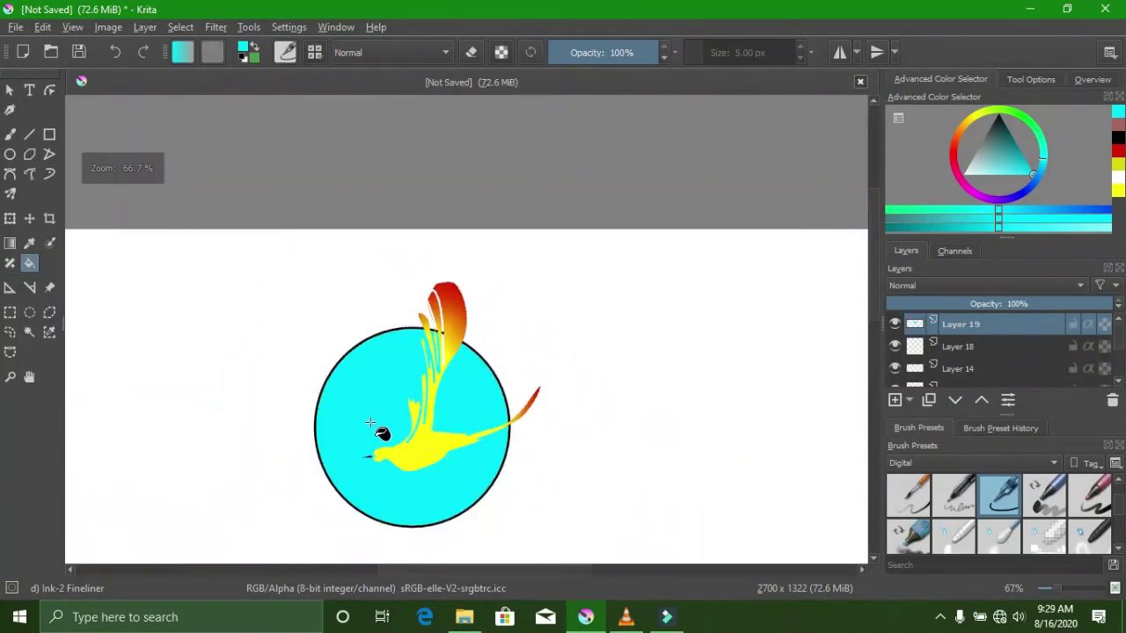
- Preview the artwork without the black circle outline, and delete Layer 16 that holds it
scroll(370, 429, "down", 2)
scroll(330, 438, "up", 1)
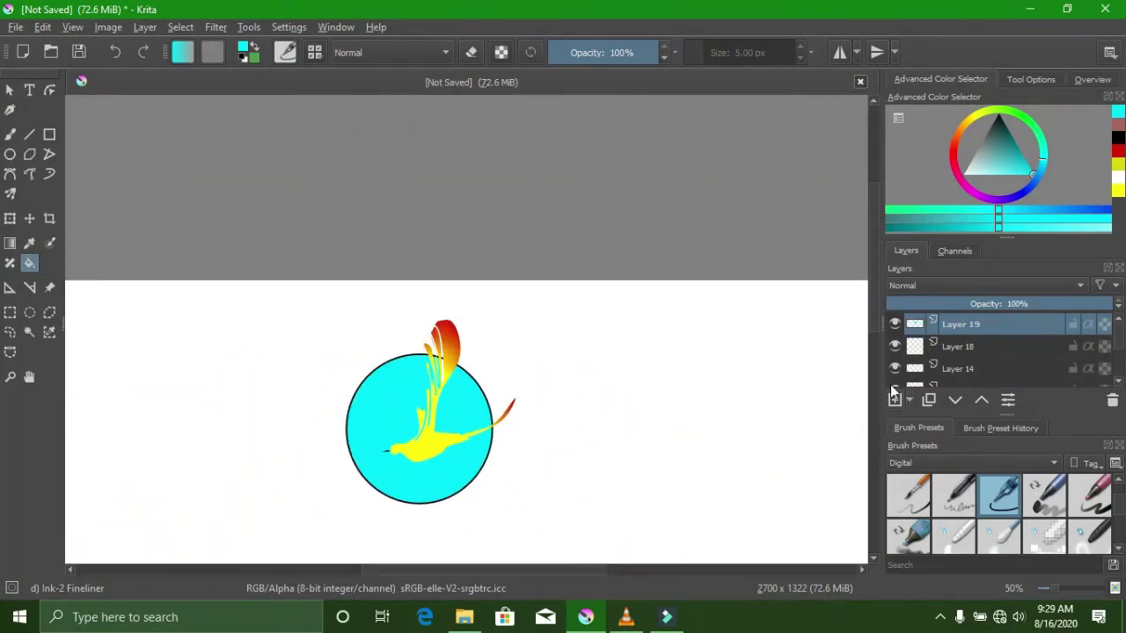
scroll(906, 377, "down", 3)
left_click(893, 347)
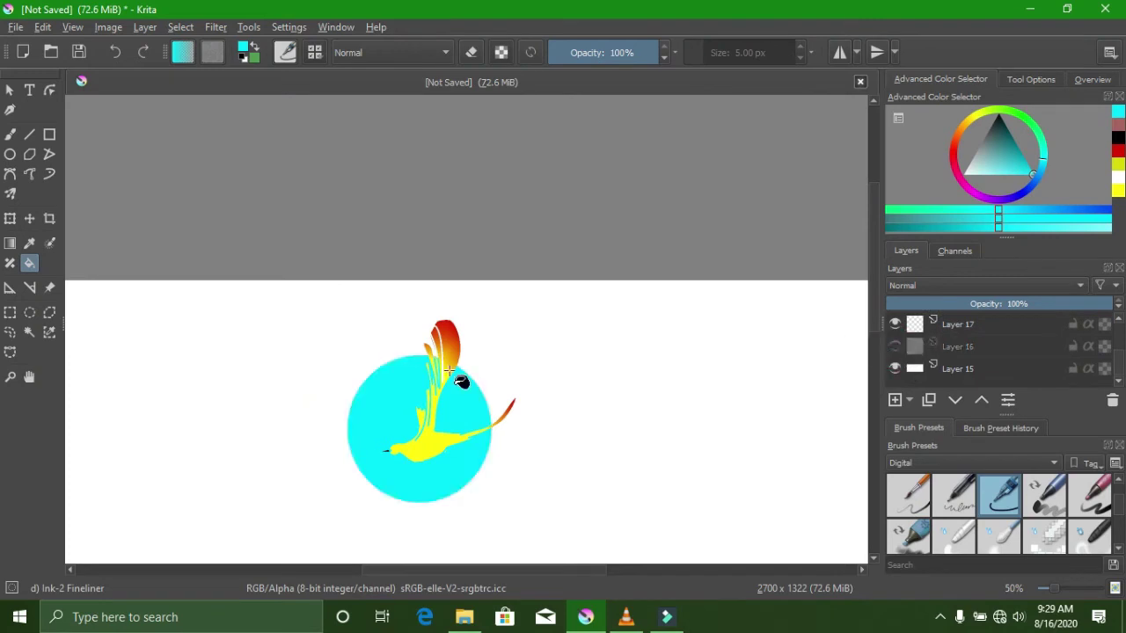
scroll(287, 392, "down", 1)
scroll(400, 395, "up", 1)
scroll(400, 395, "up", 1)
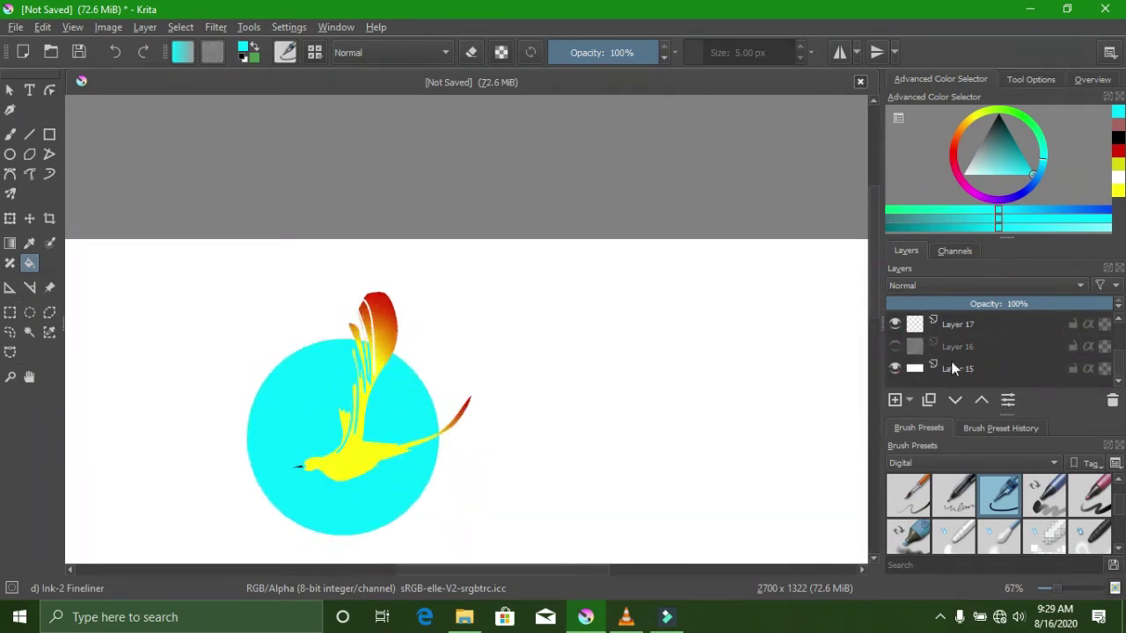
left_click(894, 347)
left_click(954, 347)
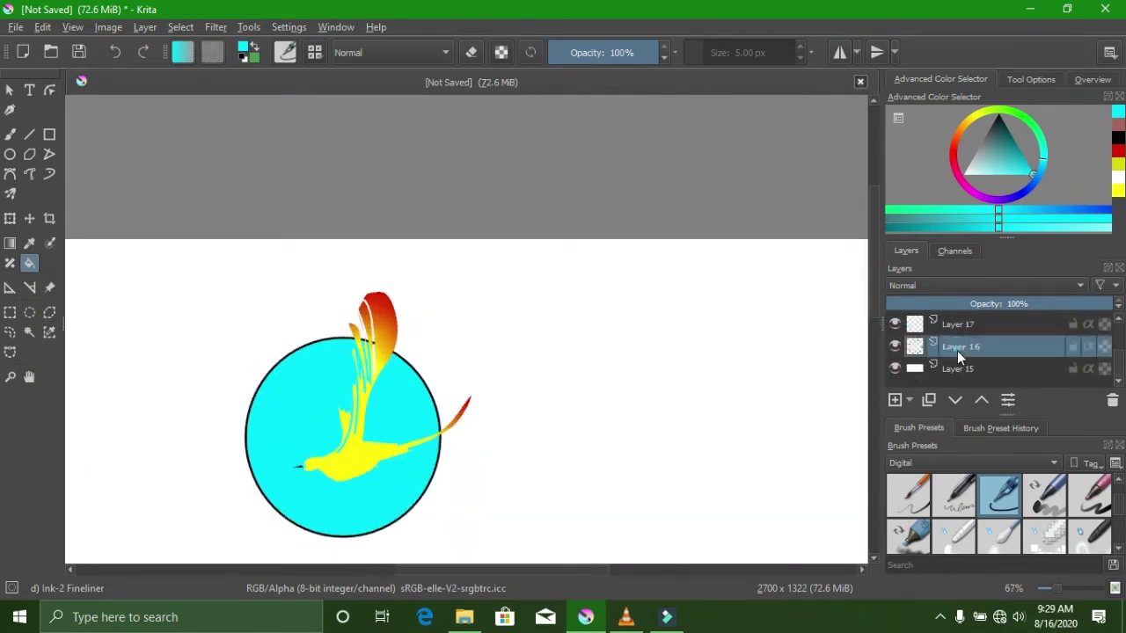
left_click(1112, 400)
- Outline the remaining white gap beside the largest wing feather within the circle as a selection, and fill it with cyan on Layer 15
scroll(314, 437, "down", 3)
scroll(268, 422, "up", 6)
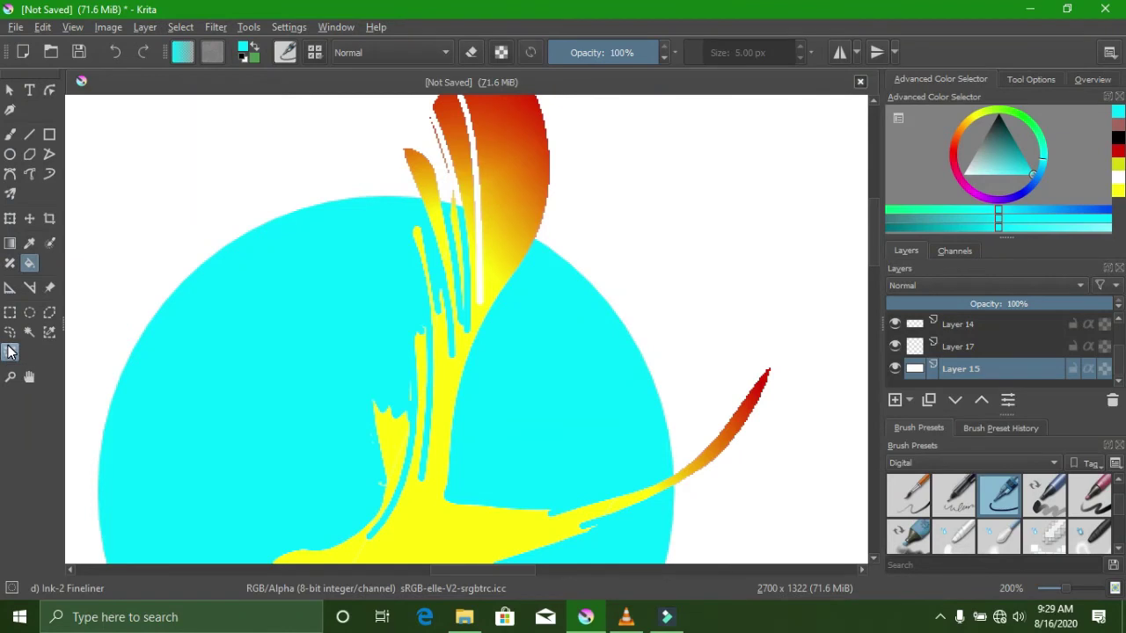
left_click(10, 352)
scroll(551, 211, "up", 1)
left_click(442, 209)
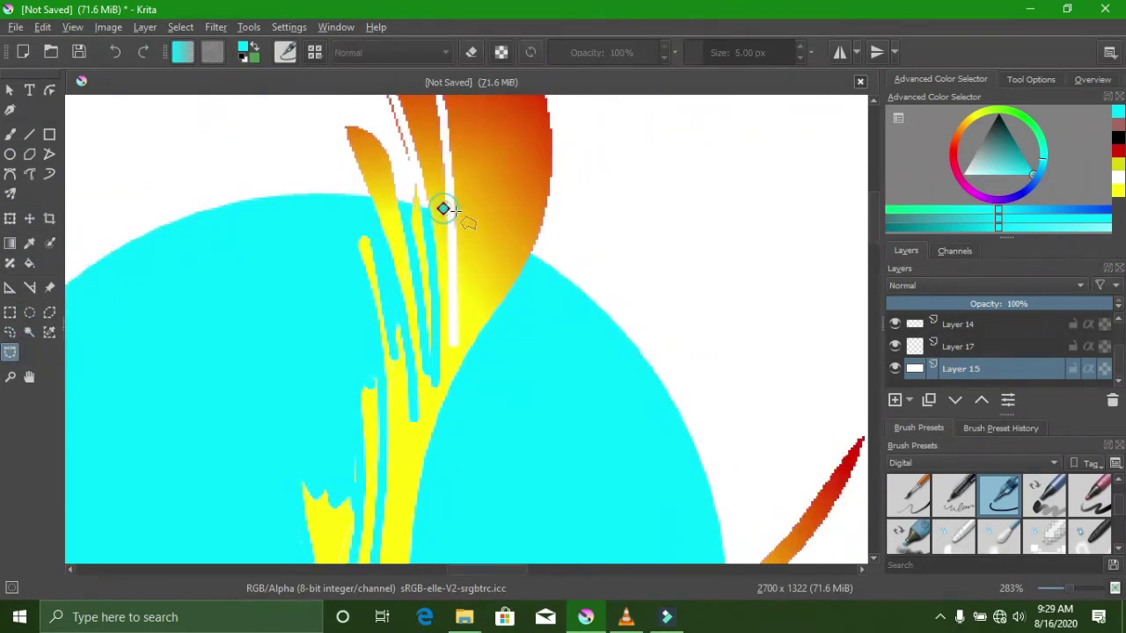
left_click(464, 344)
left_click(459, 358)
left_click(443, 326)
left_click(443, 209)
left_click(29, 263)
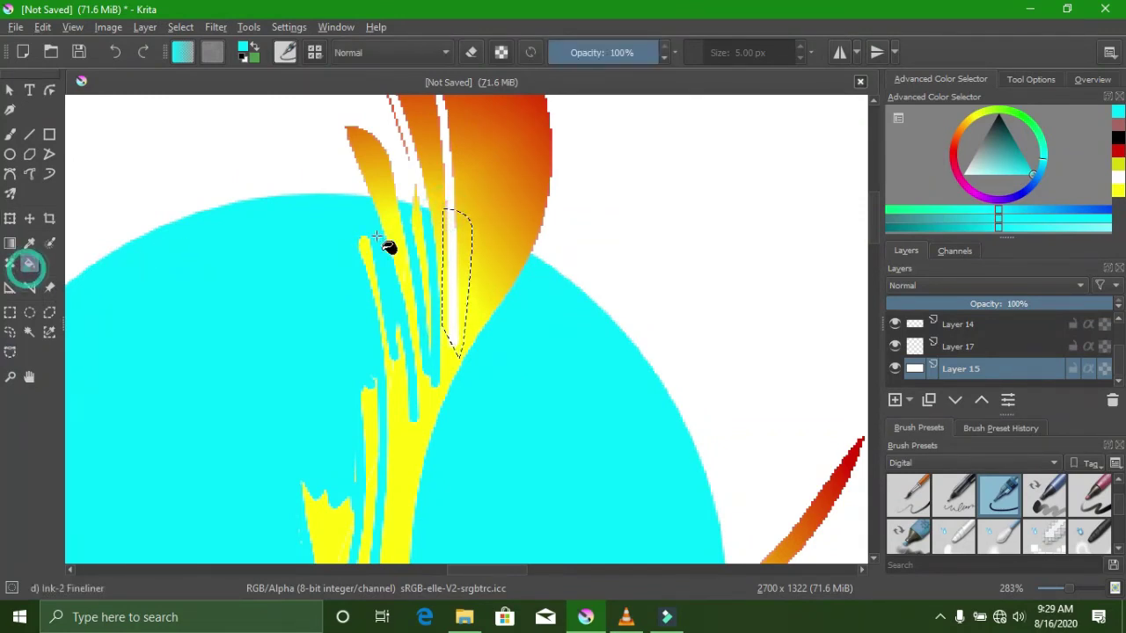
left_click(452, 233)
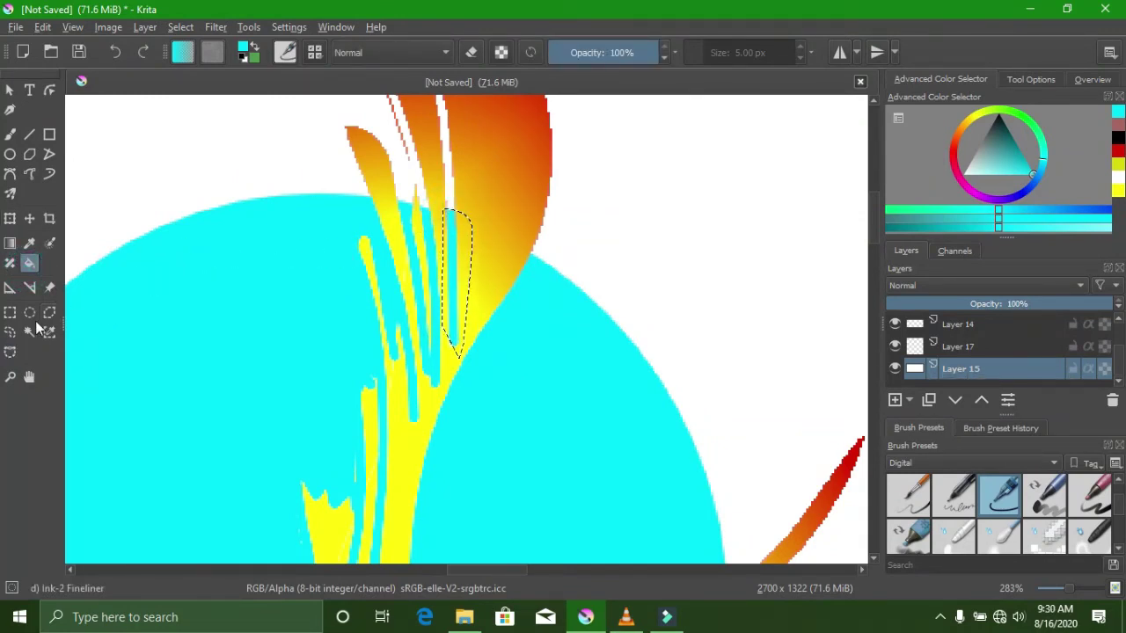
- Clear the selection around the filled feather gap
left_click(10, 313)
right_click(163, 294)
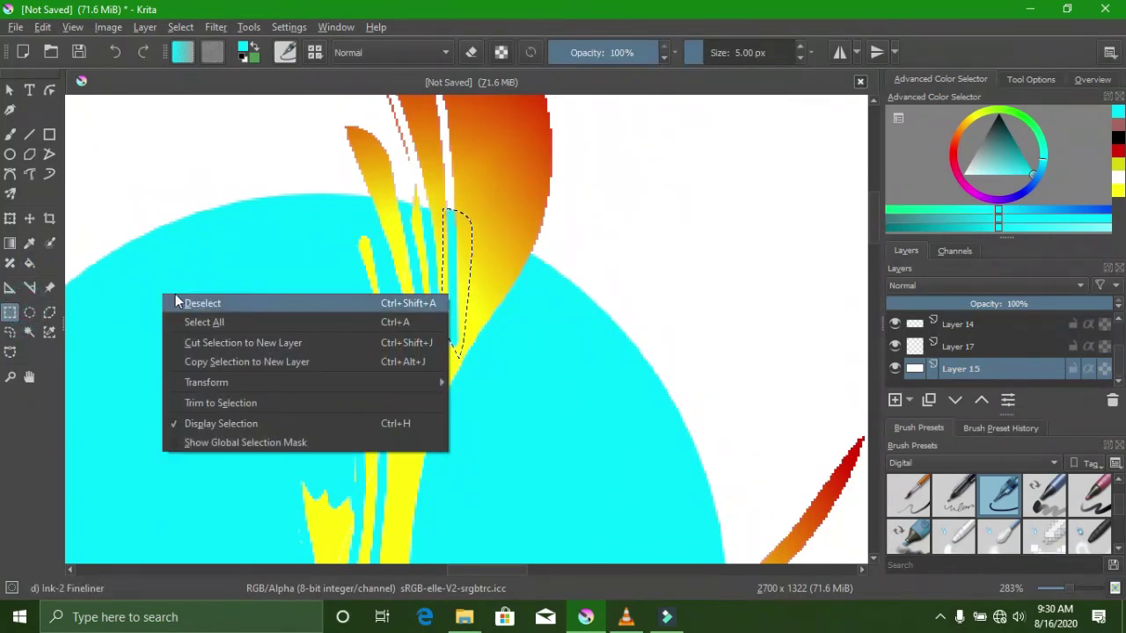
left_click(175, 294)
scroll(179, 295, "down", 2)
scroll(180, 295, "down", 5)
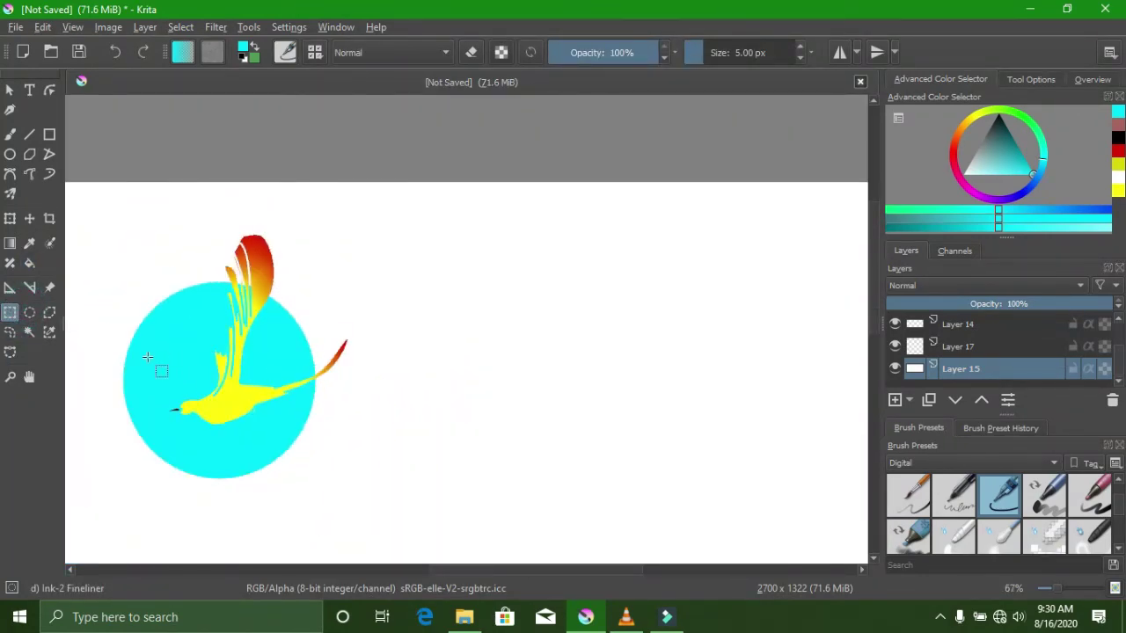
scroll(150, 360, "up", 3)
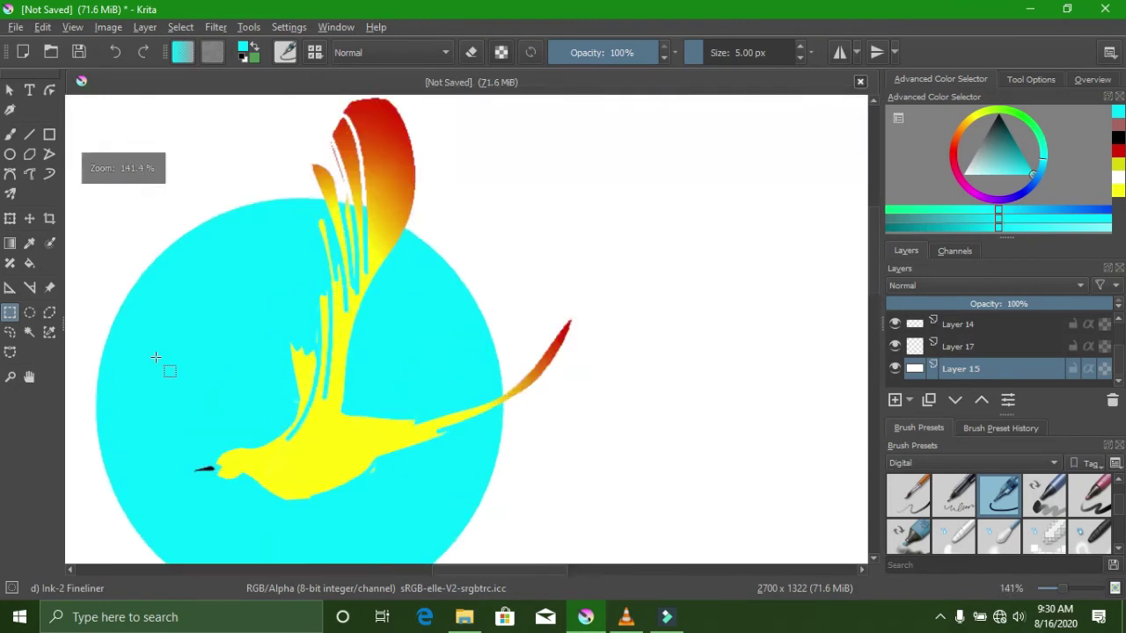
left_click_drag(872, 228, 874, 266)
scroll(520, 196, "down", 3)
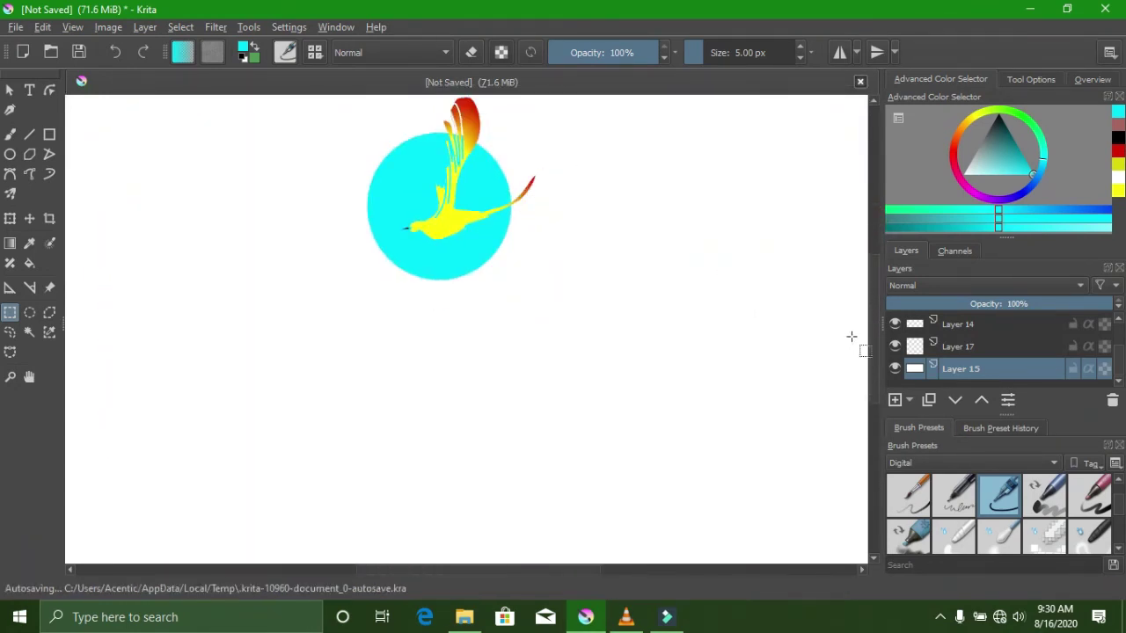
- Replace the placeholder text on the vector layer with "Life" and set its font size to 28
left_click_drag(877, 368, 871, 324)
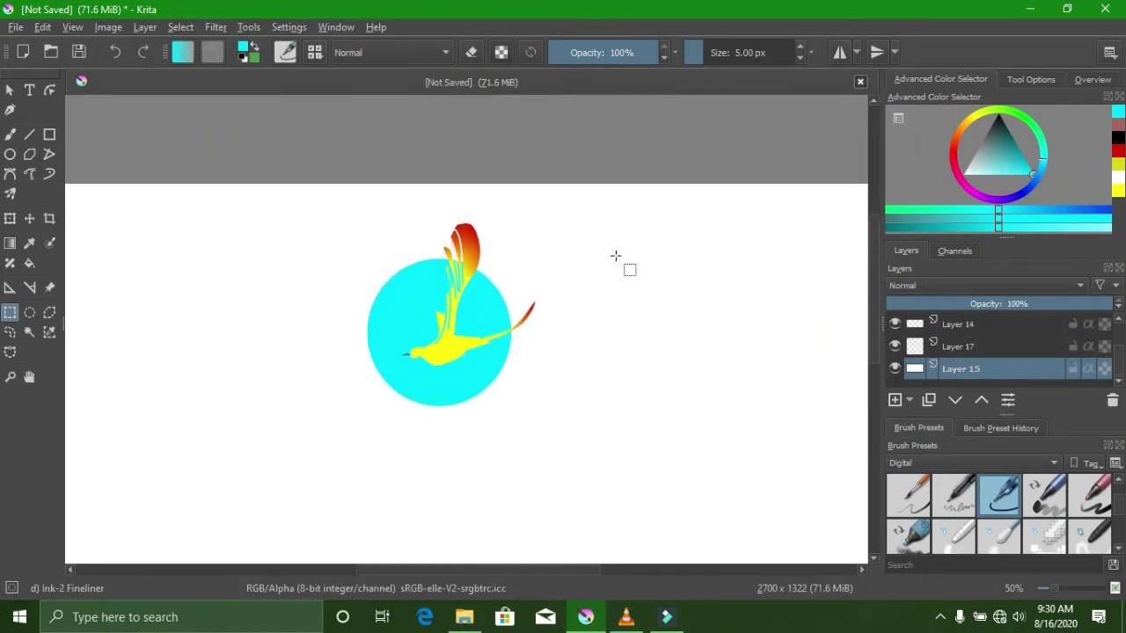
scroll(616, 255, "up", 2)
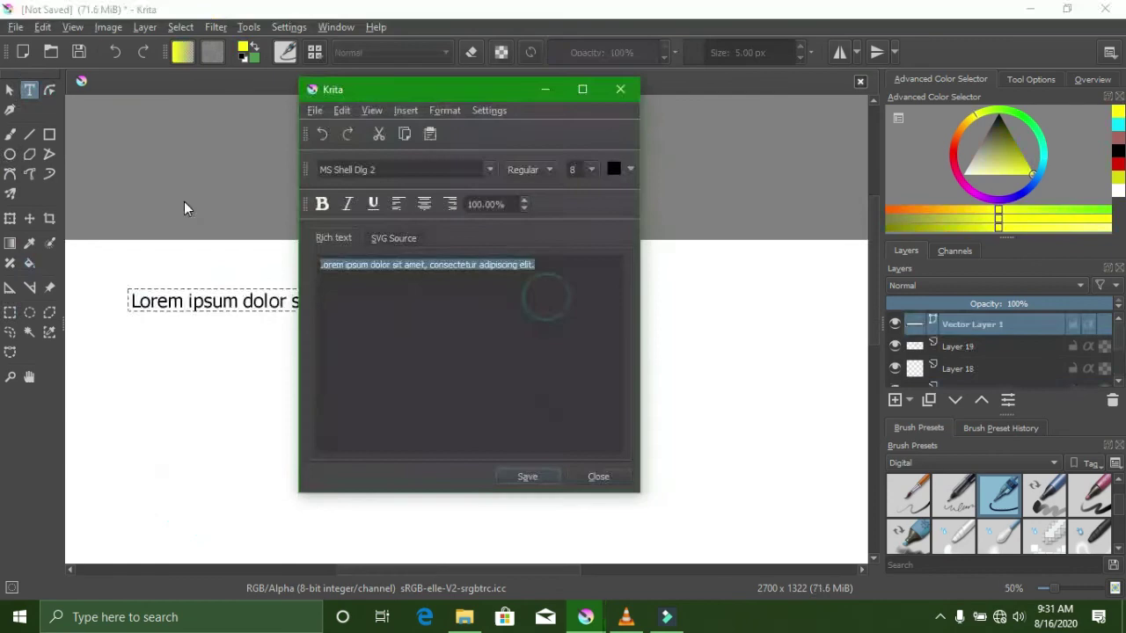
key("BackSpace")
type("Life")
key("ctrl+a")
left_click(591, 168)
left_click(572, 275)
key("ctrl+s")
- Try a different font on the "Life" text and apply it to the canvas
left_click(664, 170)
left_click_drag(422, 87, 684, 103)
left_click(617, 251)
key("ctrl+s")
left_click(734, 184)
scroll(619, 295, "down", 4)
left_click(618, 309)
left_click(770, 490)
- Set the font of the "Life" text to Gabriola, apply it to the canvas and close the text editor
left_click(733, 185)
left_click(618, 294)
left_click(733, 184)
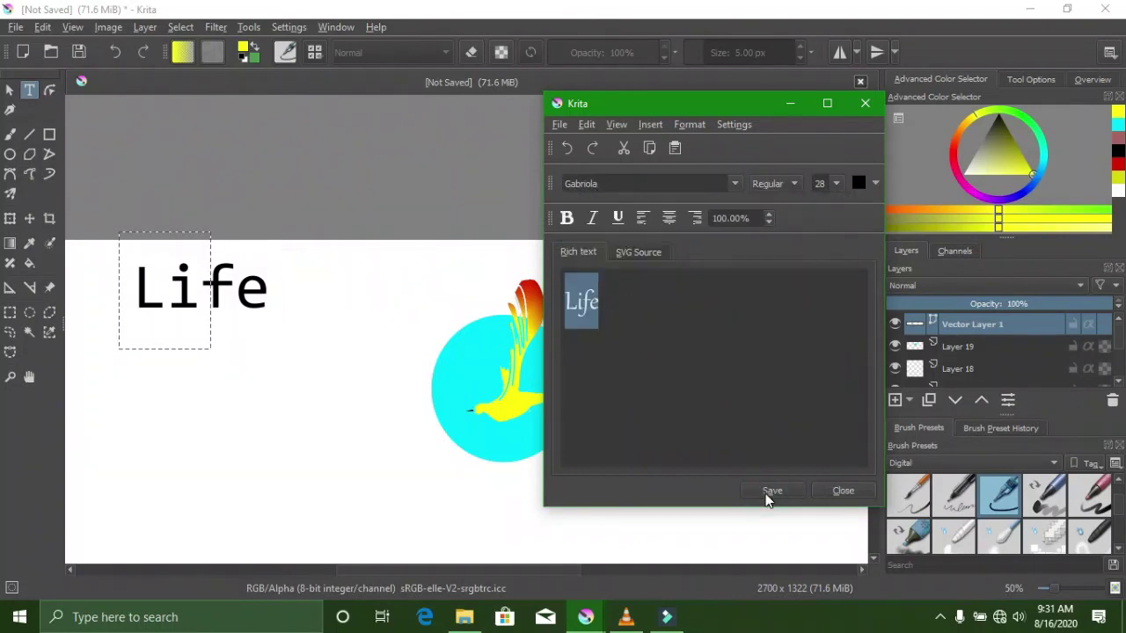
left_click(618, 260)
left_click(768, 494)
left_click(840, 491)
- Move the "Life" text directly beneath the bird, over the lower part of the cyan circle
left_click(29, 219)
left_click_drag(200, 317, 482, 438)
left_click_drag(401, 395, 365, 365)
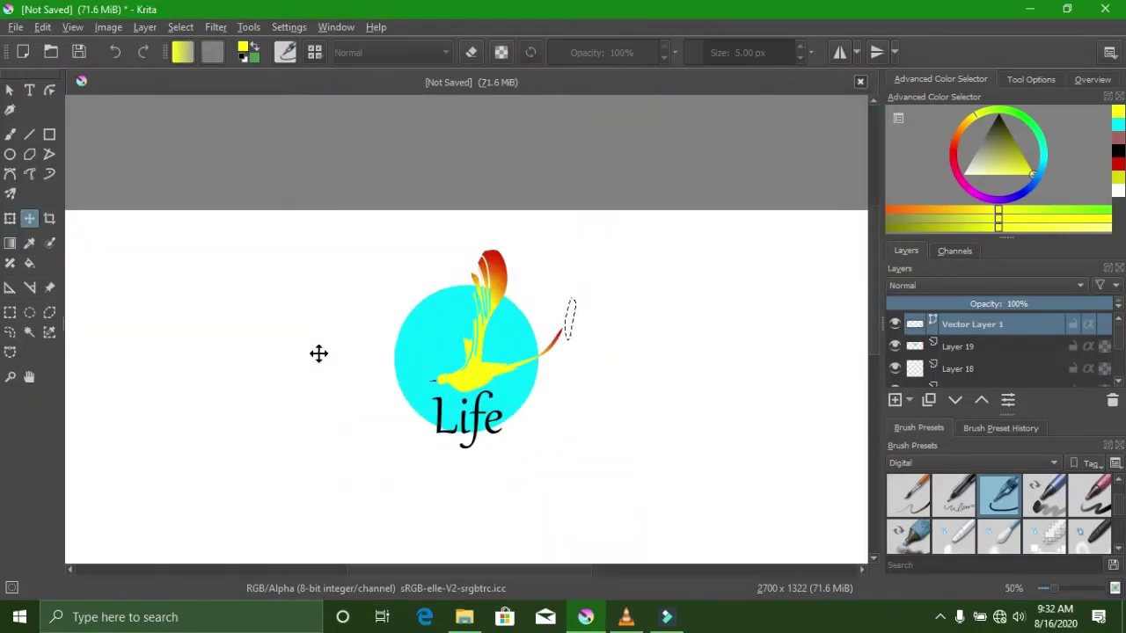
scroll(460, 350, "up", 1)
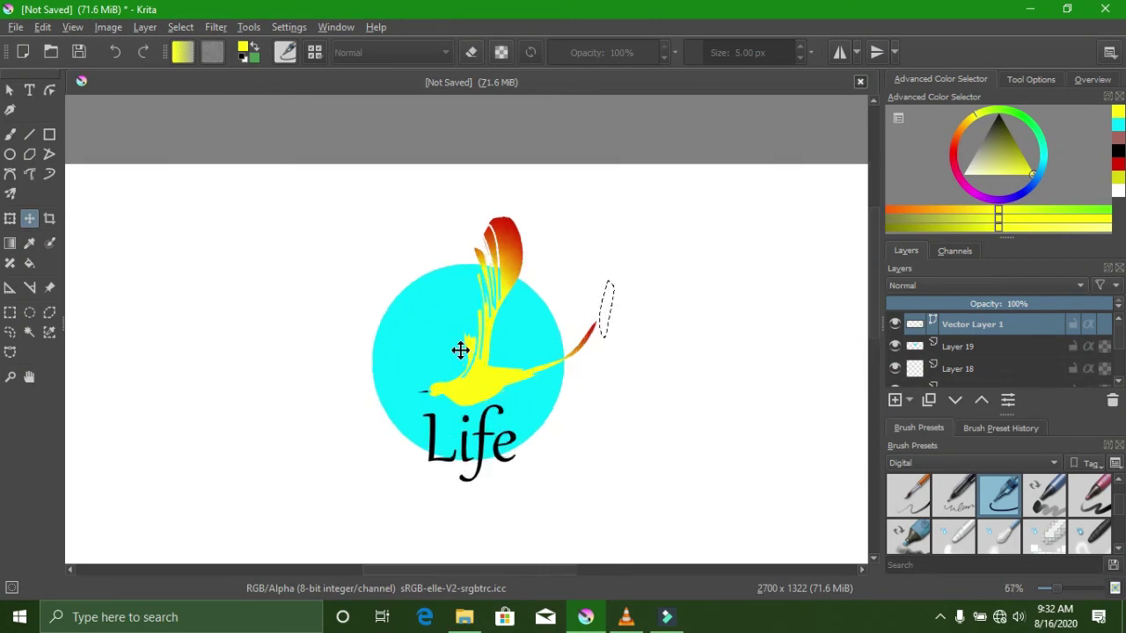
scroll(417, 351, "down", 1)
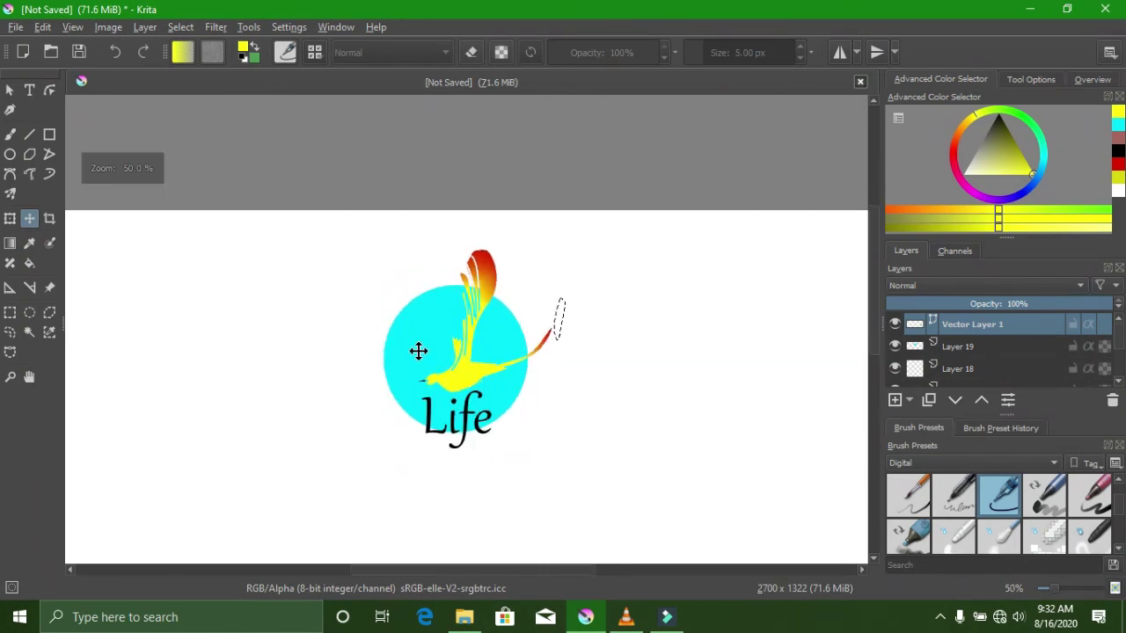